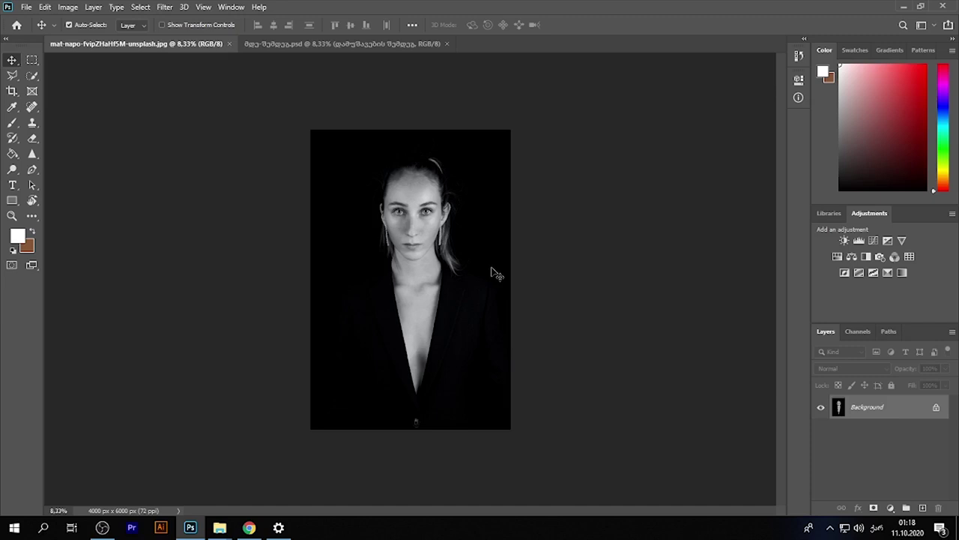
Step: Zoom in and back out on the portrait, then select the Quick Selection tool (W)
key(ctrl+plus)
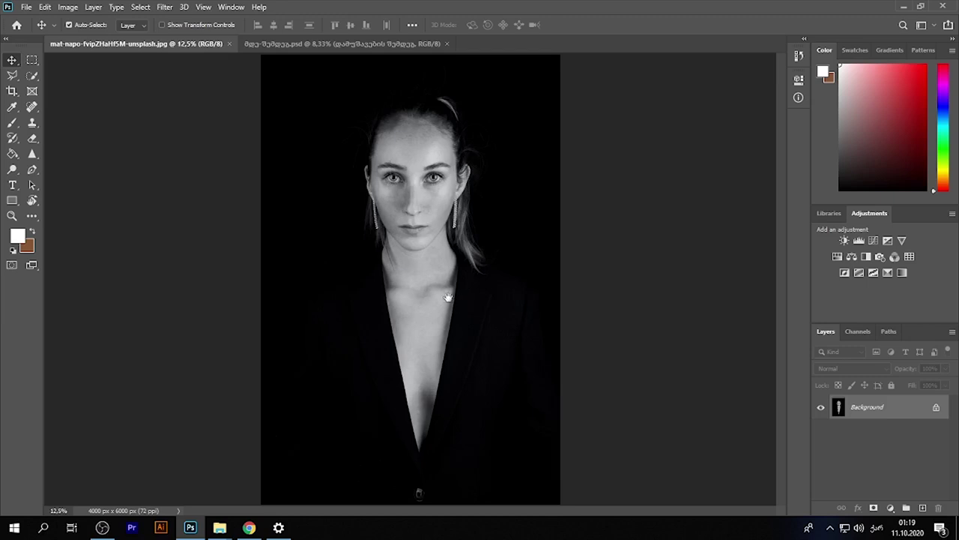
key(ctrl+minus)
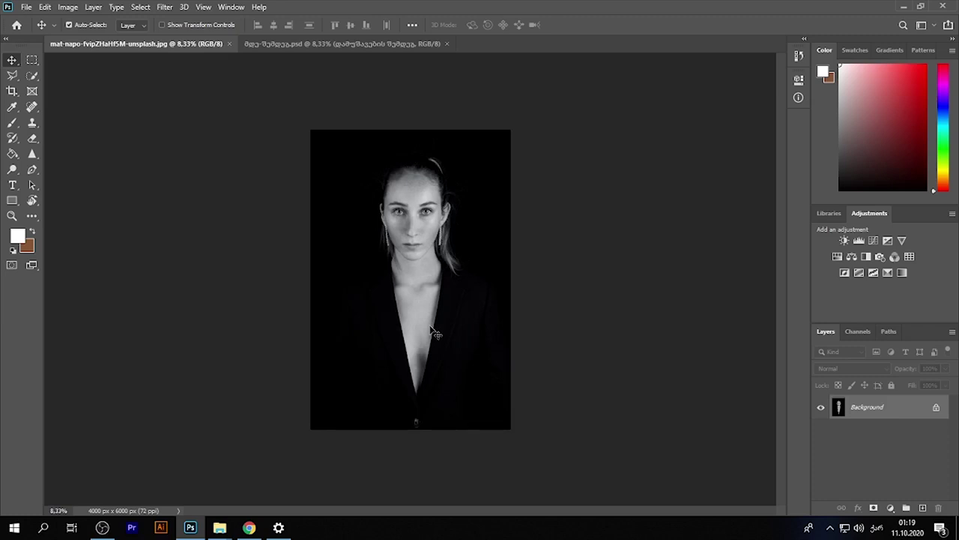
key(w)
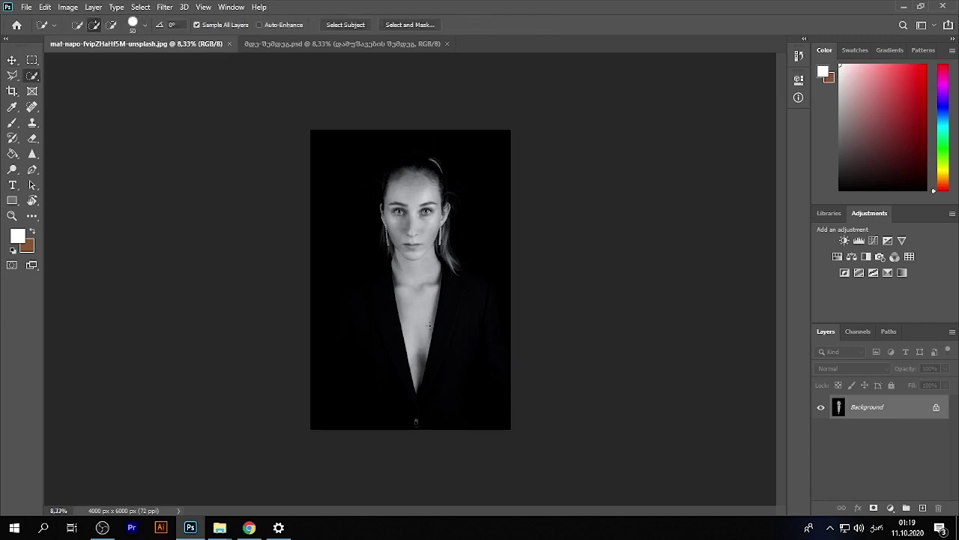
right_click(36, 77)
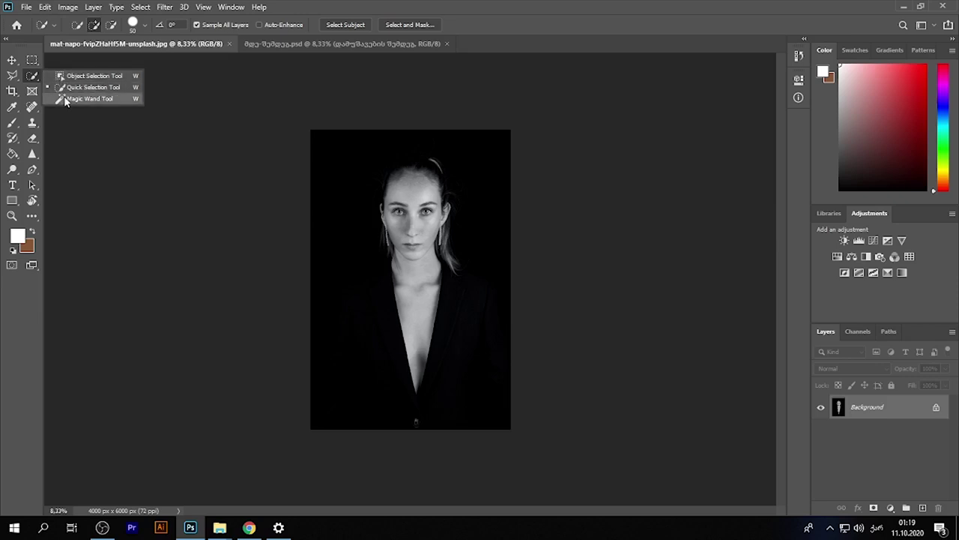
click(67, 87)
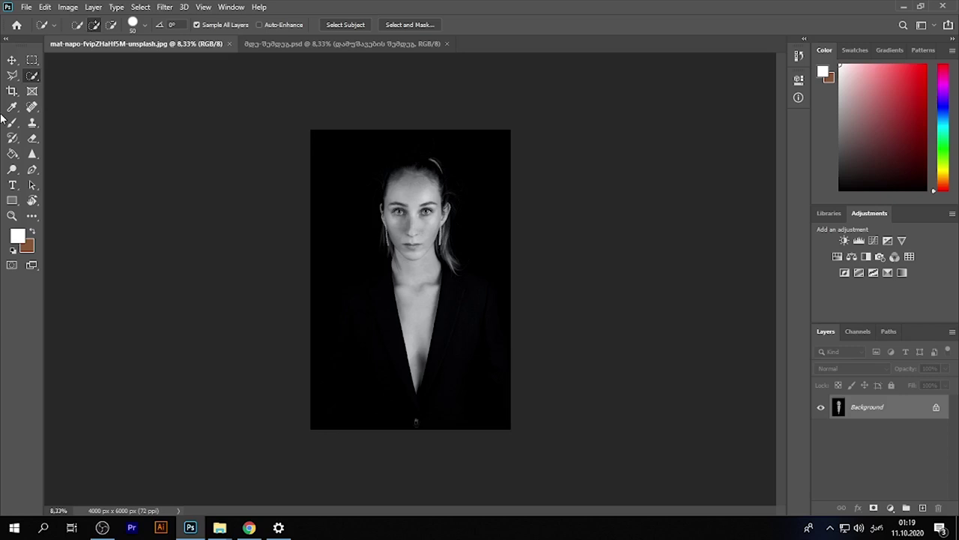
scroll(442, 257, up, 2)
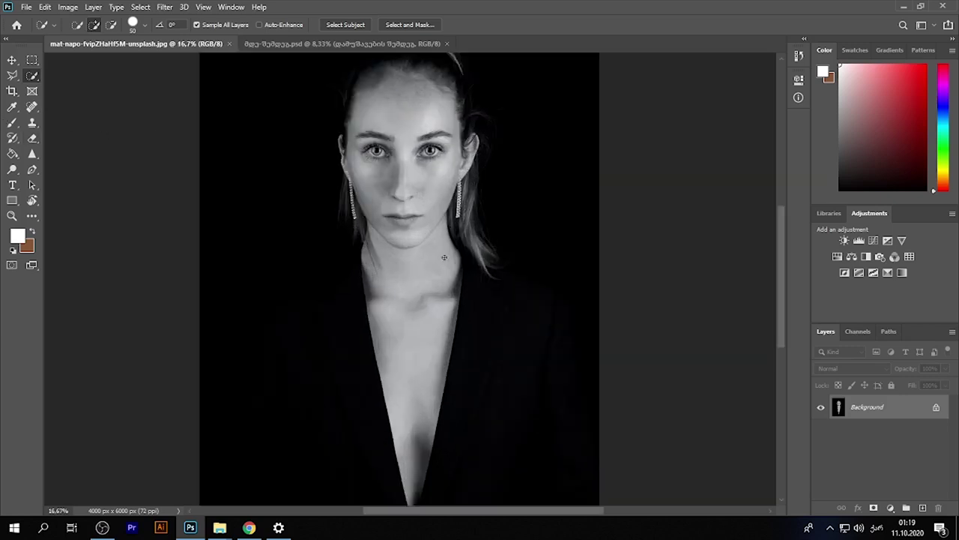
scroll(406, 274, down, 2)
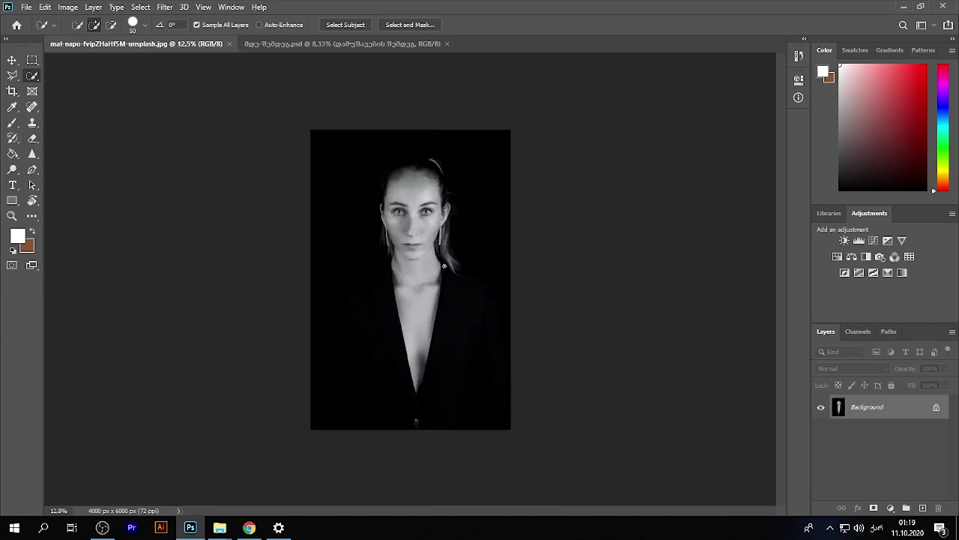
scroll(442, 266, up, 3)
drag(454, 268, 384, 281)
scroll(384, 281, down, 2)
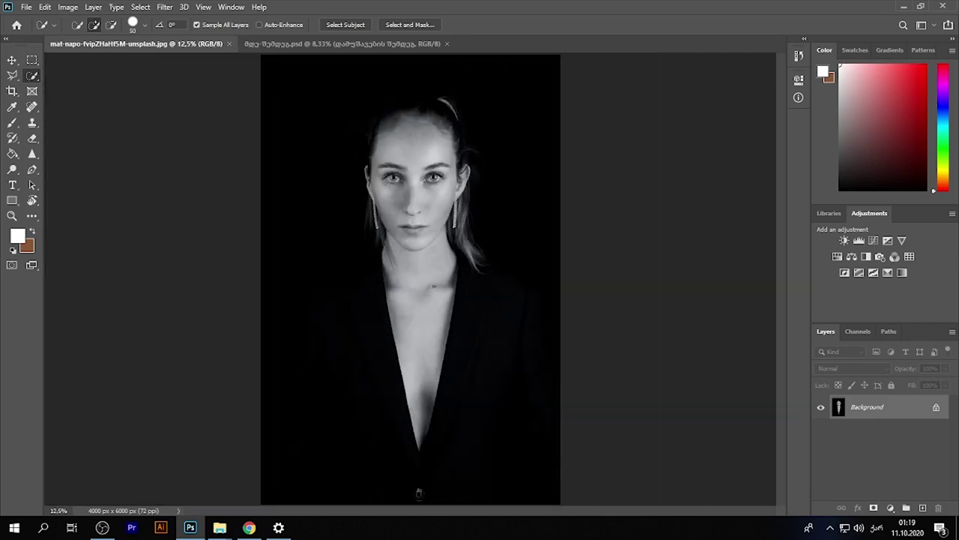
scroll(433, 286, up, 1)
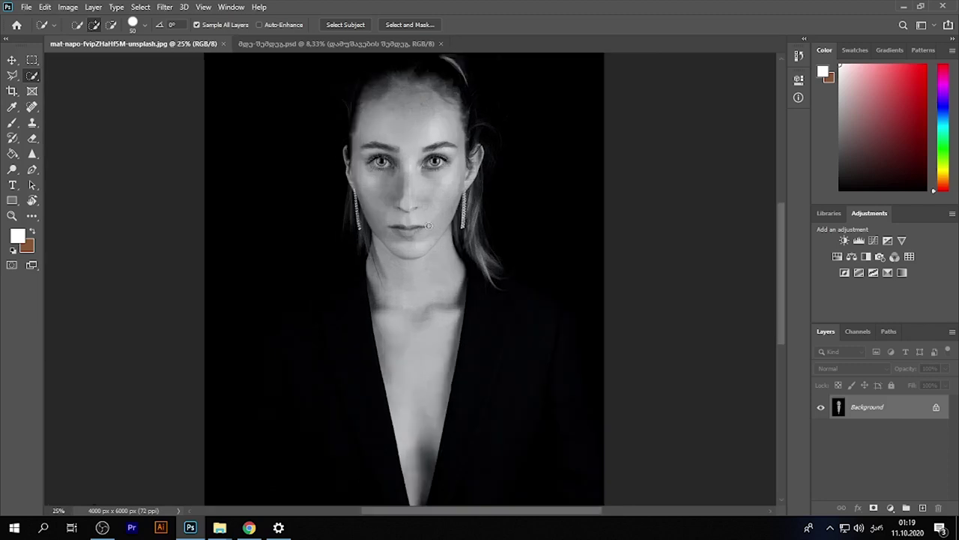
scroll(432, 269, up, 1)
scroll(429, 239, down, 3)
scroll(428, 226, up, 2)
scroll(428, 226, down, 4)
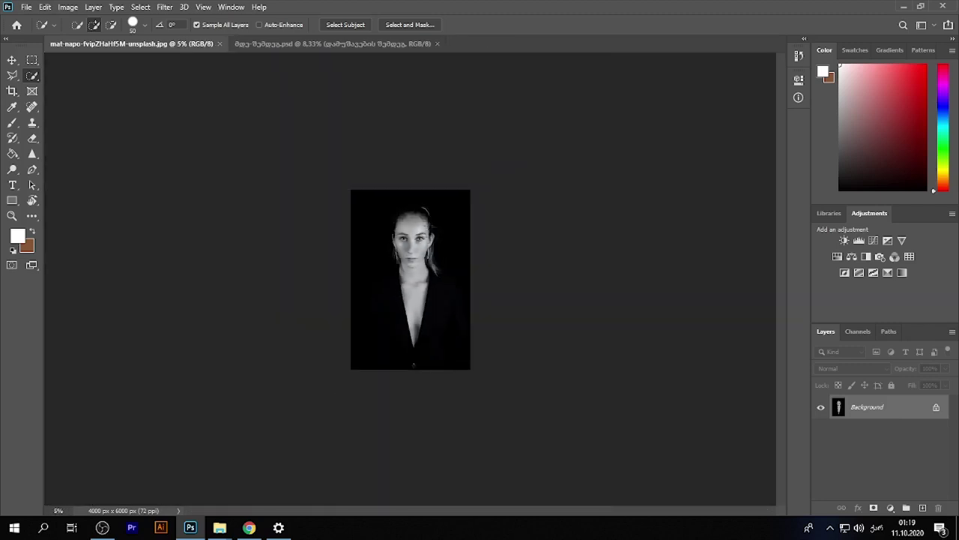
scroll(426, 249, down, 2)
scroll(413, 347, up, 1)
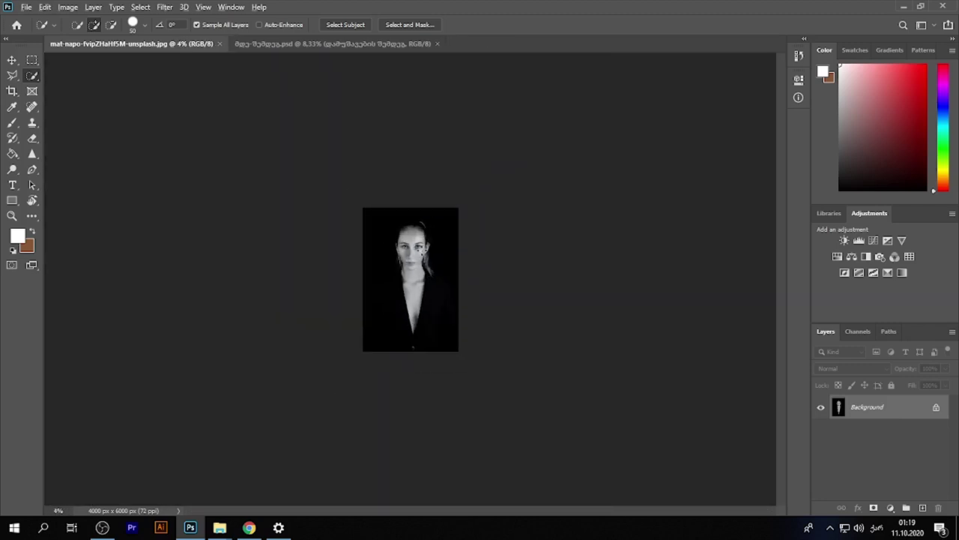
scroll(422, 250, up, 3)
scroll(423, 250, up, 2)
scroll(422, 250, down, 4)
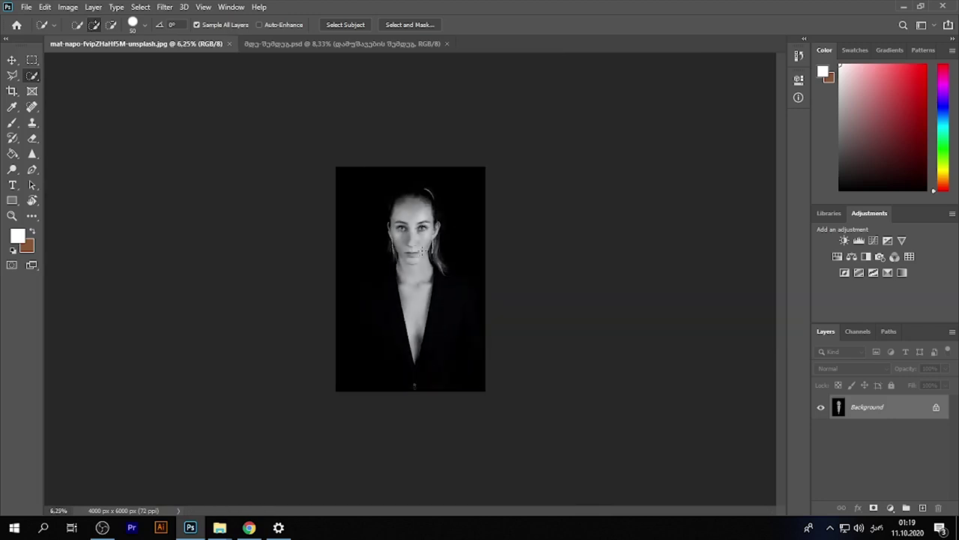
scroll(422, 250, up, 3)
scroll(415, 225, up, 2)
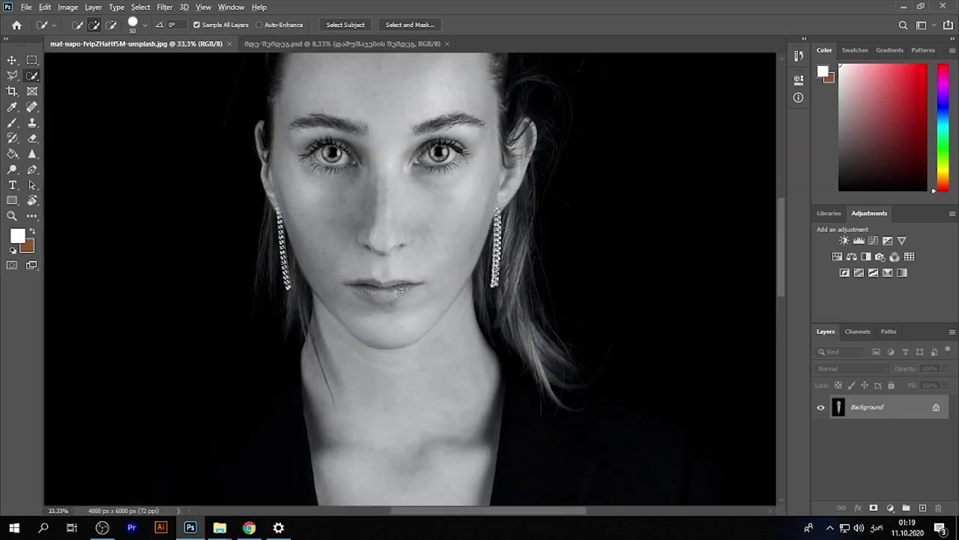
scroll(401, 287, down, 3)
scroll(401, 286, up, 3)
scroll(401, 286, down, 4)
scroll(401, 285, up, 2)
scroll(401, 285, up, 1)
scroll(401, 285, down, 4)
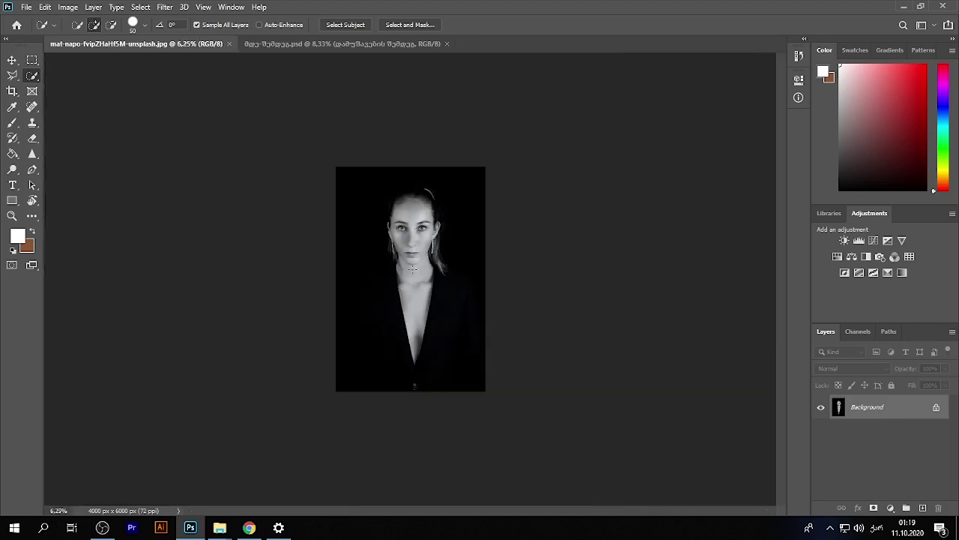
scroll(425, 255, up, 1)
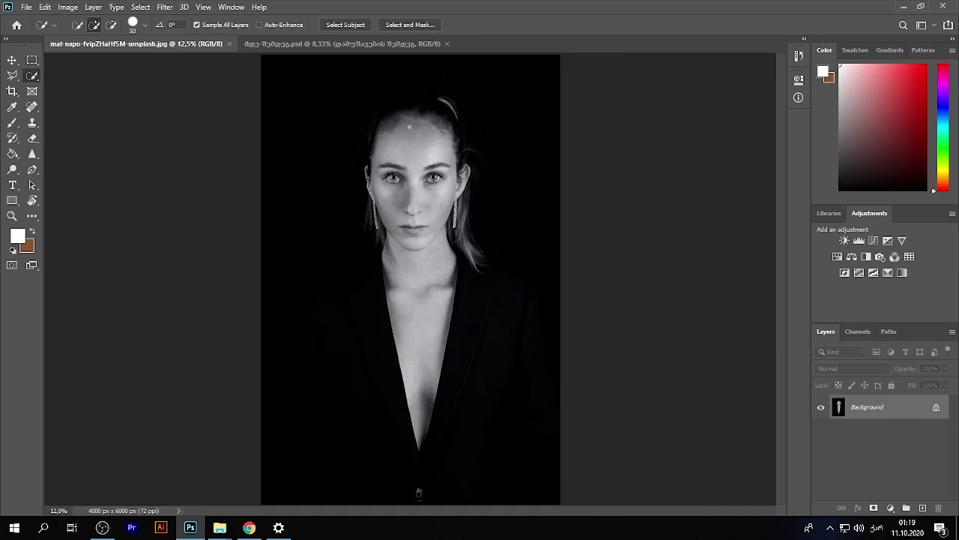
drag(408, 125, 425, 315)
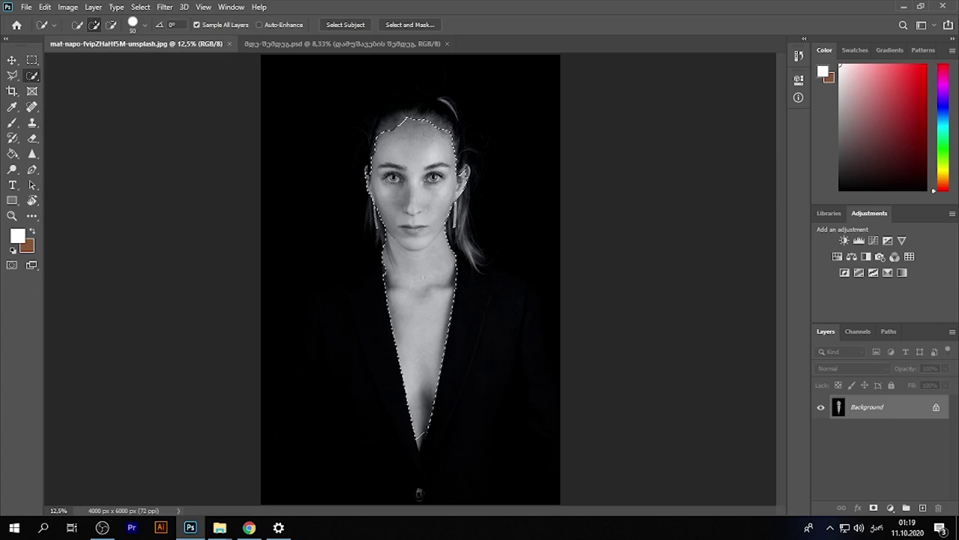
Step: Extend the skin selection to the V-neckline tip and along the right edge of the neck
drag(424, 431, 421, 444)
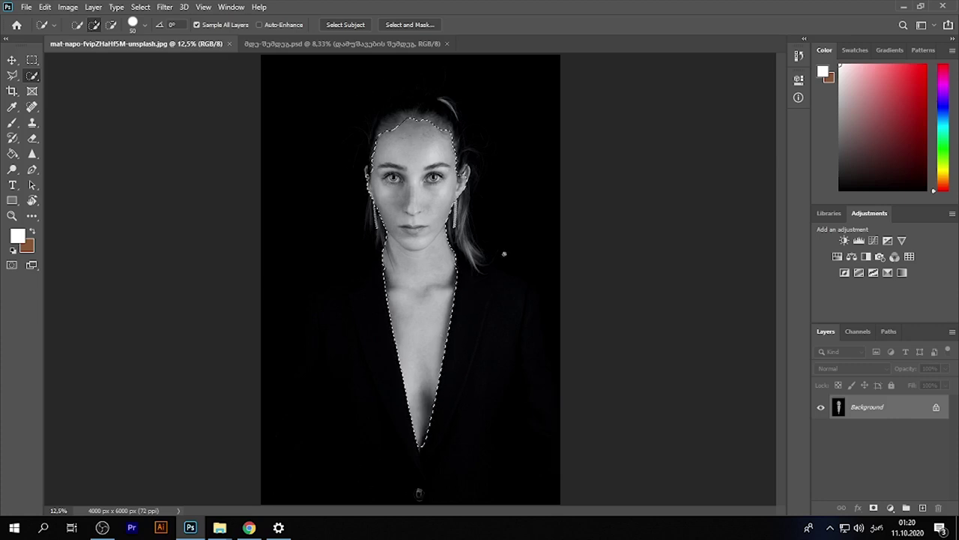
scroll(420, 416, up, 3)
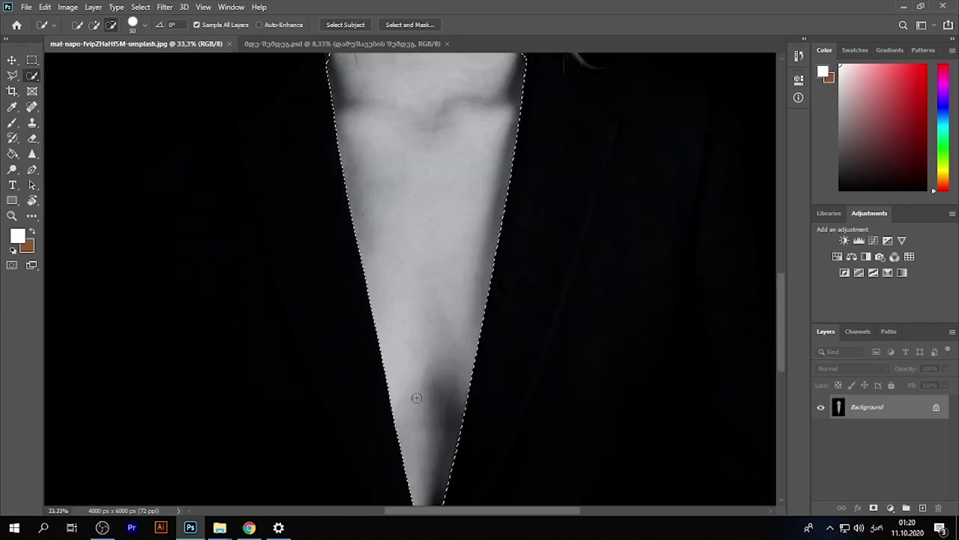
mouse_move(428, 427)
mouse_down()
mouse_move(394, 313)
mouse_move(385, 512)
mouse_up()
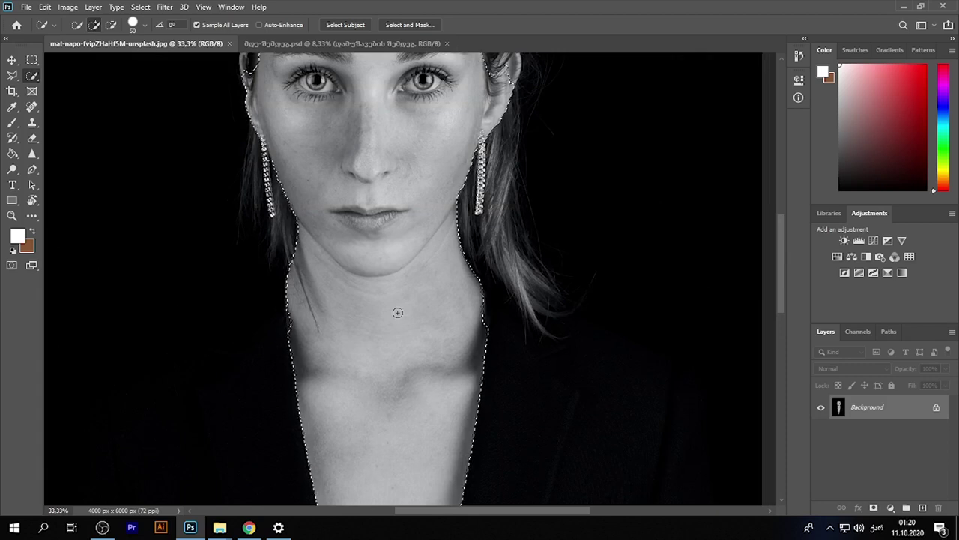
scroll(484, 327, up, 3)
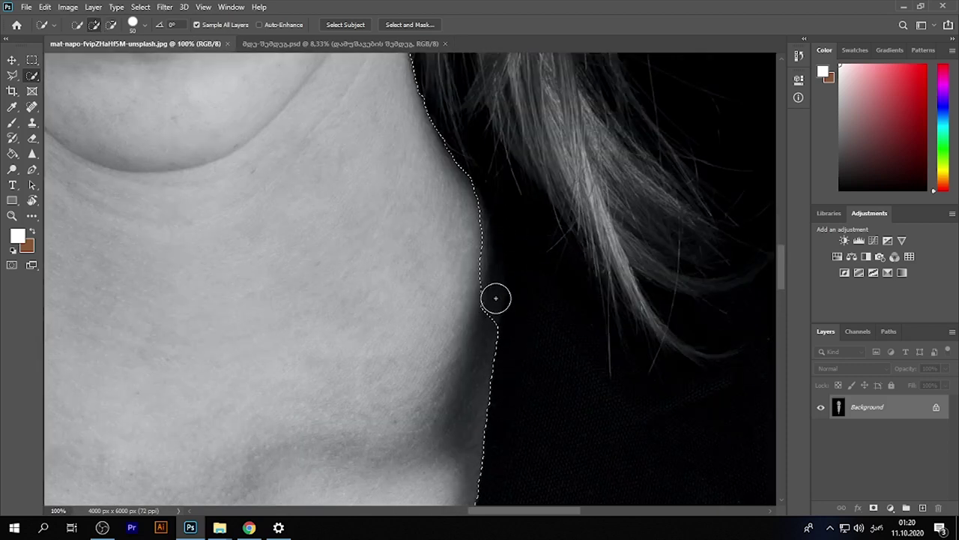
drag(487, 293, 471, 299)
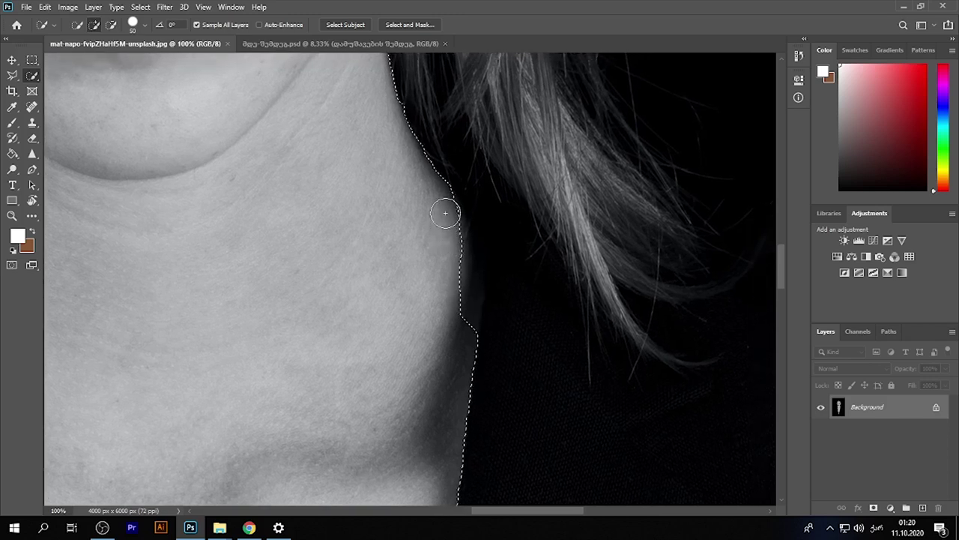
mouse_move(443, 208)
mouse_down()
mouse_move(464, 252)
mouse_move(457, 330)
mouse_up()
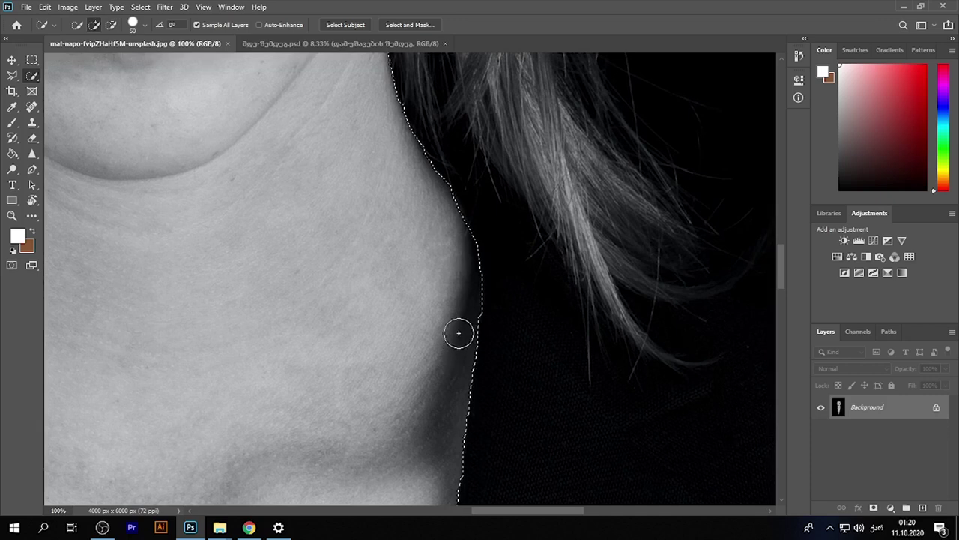
mouse_move(455, 336)
mouse_down()
mouse_move(181, 340)
mouse_move(143, 230)
mouse_move(158, 298)
mouse_move(149, 224)
mouse_move(166, 183)
mouse_up()
key(ctrl+minus)
key(ctrl+minus)
key(ctrl+minus)
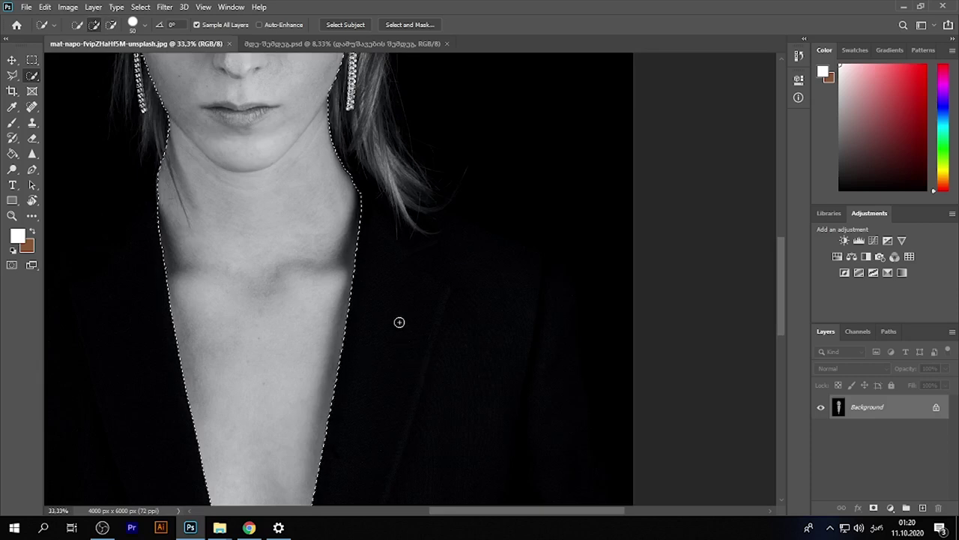
key(ctrl+minus)
drag(399, 330, 649, 94)
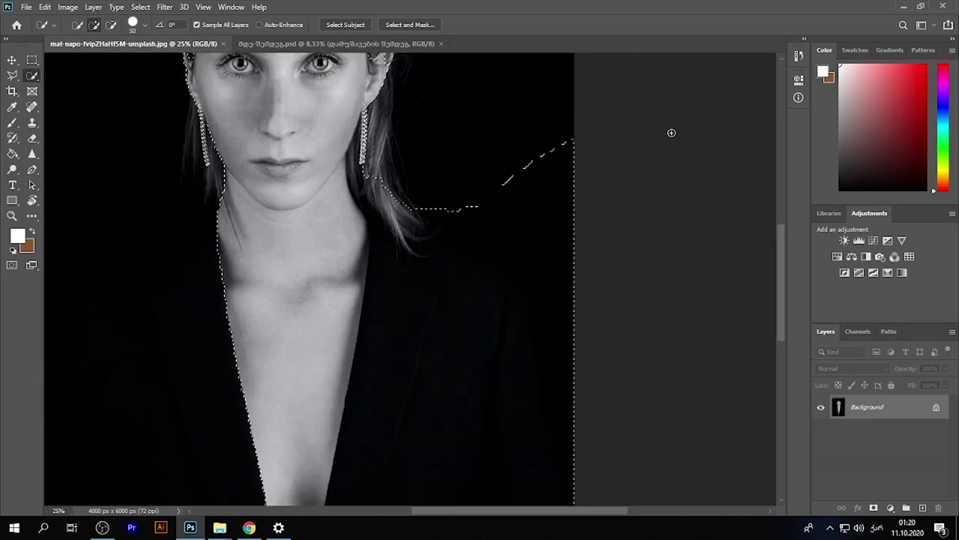
Step: Remove the stray right background, shoulder, lapel and hair notch from the selection
alt+click(576, 216)
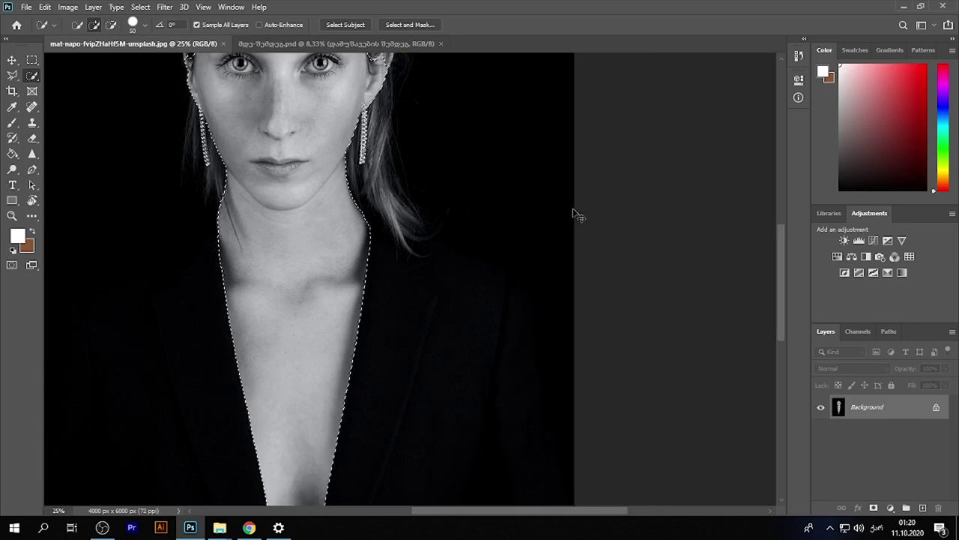
drag(392, 308, 447, 335)
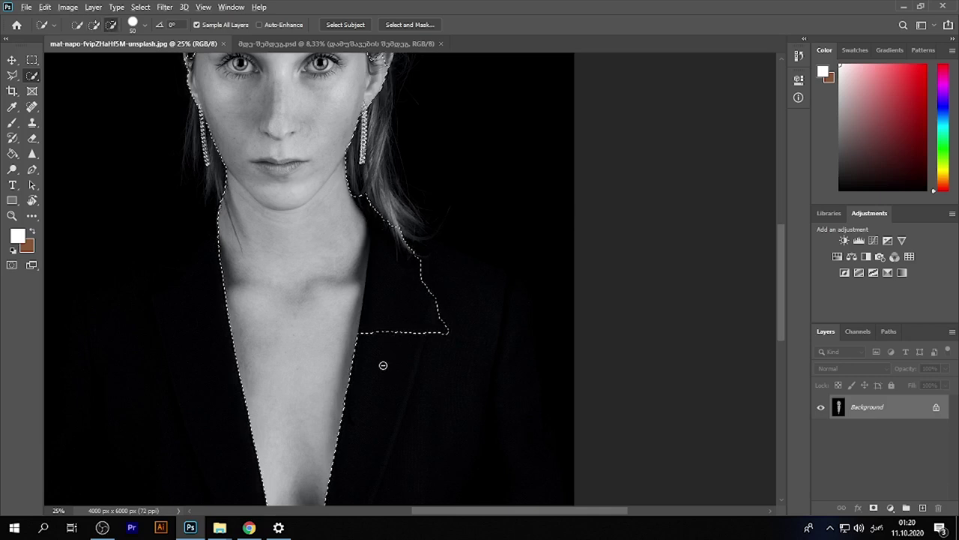
mouse_move(385, 365)
mouse_down()
mouse_move(394, 307)
mouse_move(426, 243)
mouse_move(430, 327)
mouse_move(392, 291)
mouse_move(413, 317)
mouse_up()
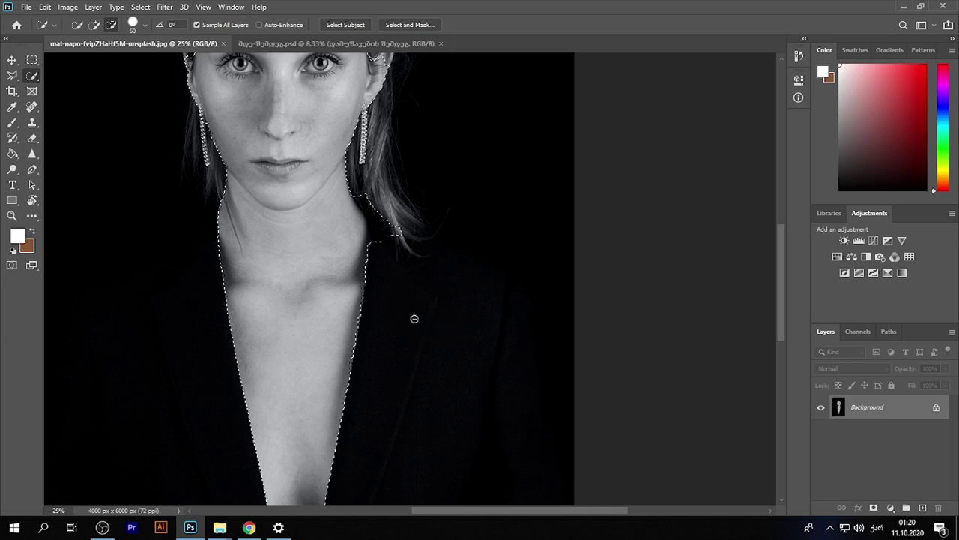
drag(395, 263, 374, 188)
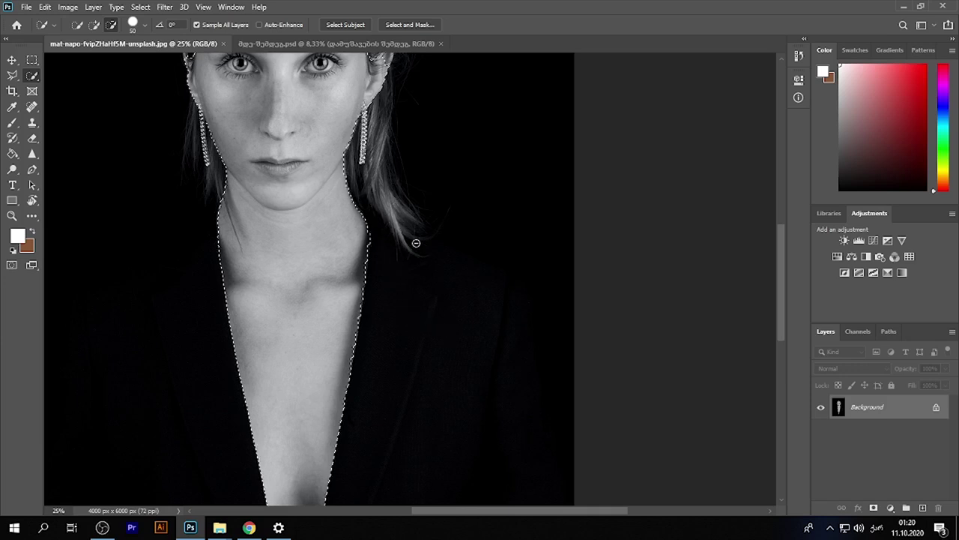
Step: Add the upper ear rim and the forehead hairline to the skin selection
scroll(422, 120, down, 1)
scroll(420, 235, up, 4)
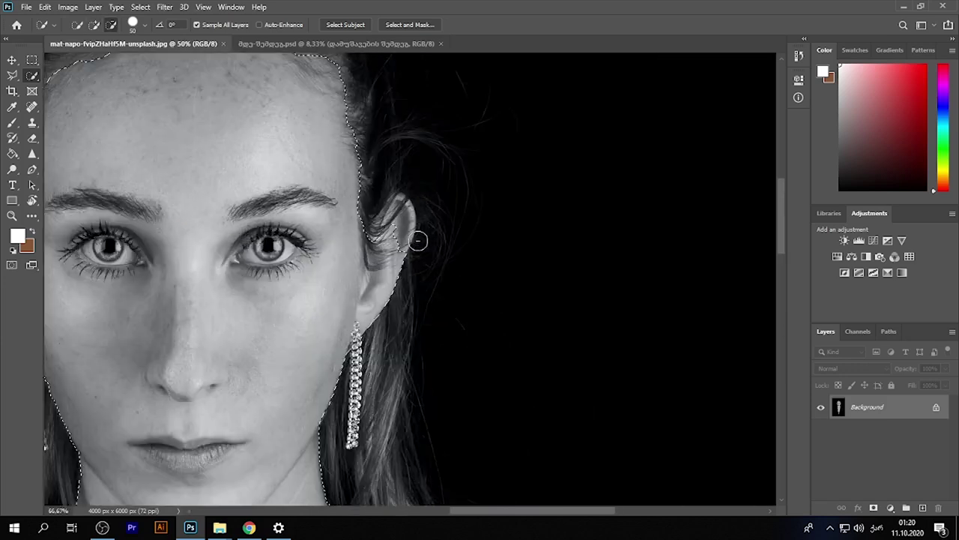
scroll(404, 223, up, 1)
mouse_move(403, 222)
mouse_down()
mouse_move(393, 220)
mouse_move(380, 172)
mouse_up()
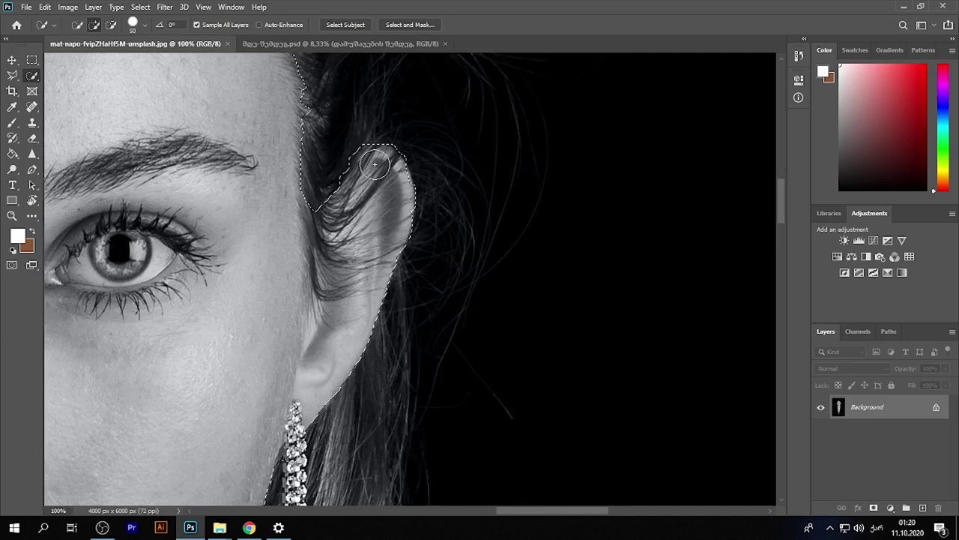
scroll(380, 172, down, 1)
scroll(328, 213, down, 1)
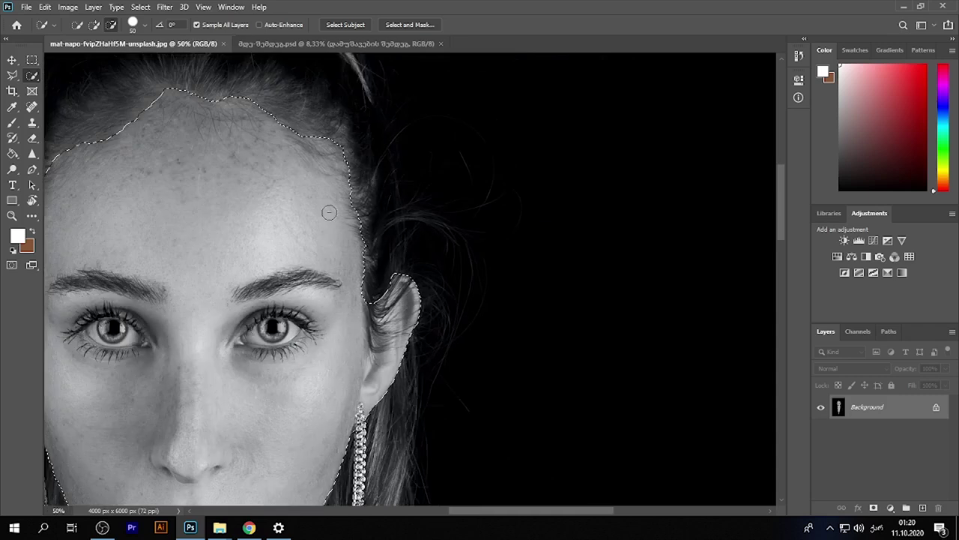
mouse_move(329, 201)
mouse_down()
mouse_move(210, 142)
mouse_move(183, 107)
mouse_move(306, 134)
mouse_move(365, 256)
mouse_up()
mouse_move(298, 80)
mouse_down()
mouse_move(373, 183)
mouse_move(342, 164)
mouse_move(227, 195)
mouse_move(161, 263)
mouse_move(134, 348)
mouse_move(124, 466)
mouse_move(150, 240)
mouse_up()
drag(240, 322, 411, 225)
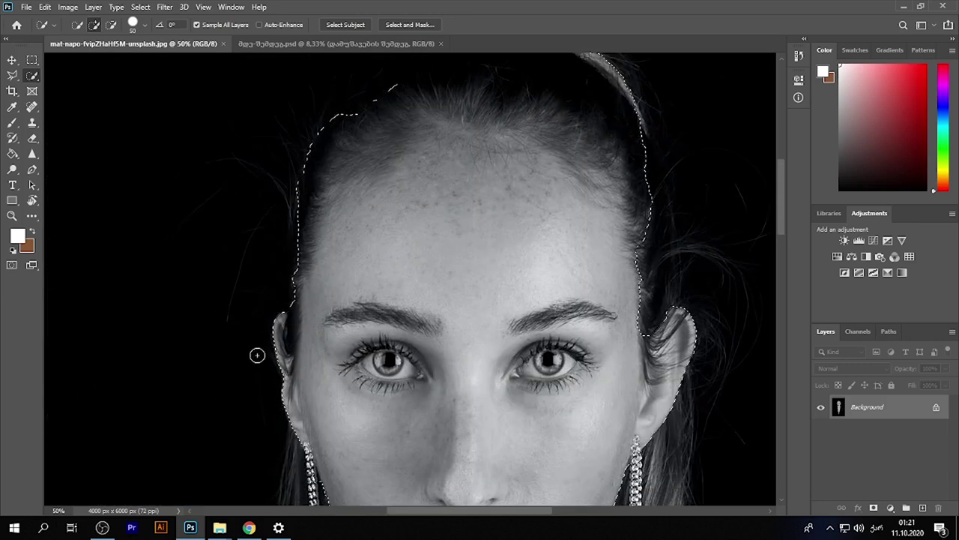
Step: Zoom in on the ear and subtract the earring from the skin selection
scroll(293, 325, up, 1)
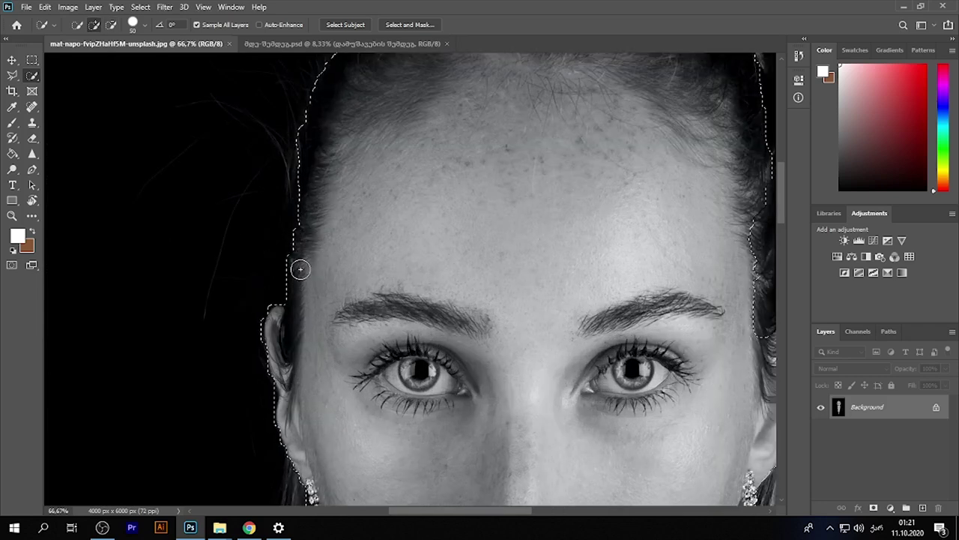
scroll(343, 439, down, 3)
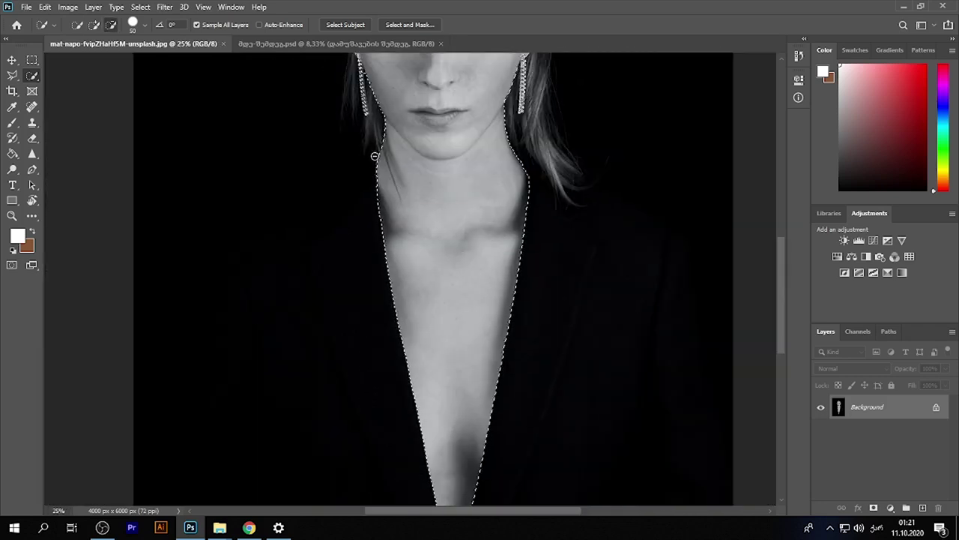
scroll(380, 166, up, 2)
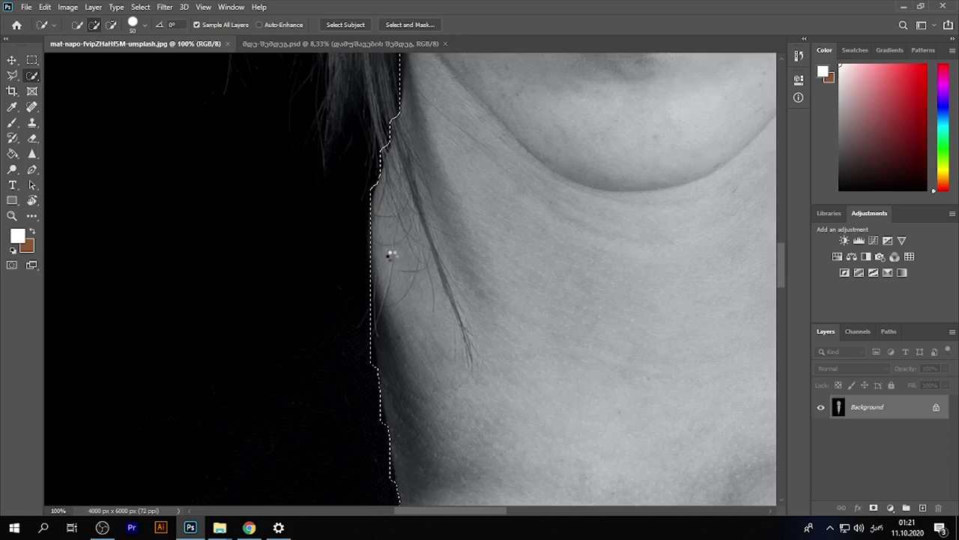
scroll(395, 258, down, 2)
scroll(394, 225, down, 1)
scroll(394, 173, up, 3)
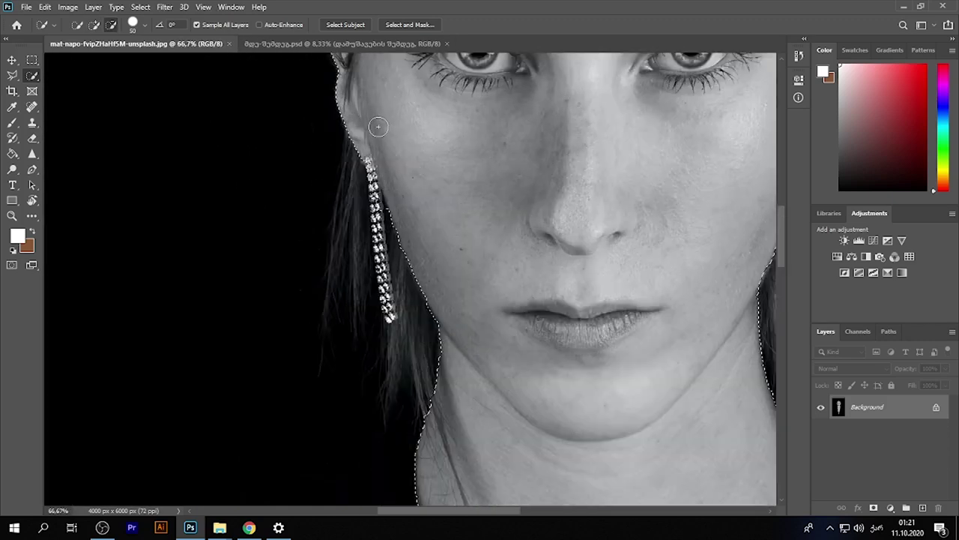
scroll(394, 147, up, 1)
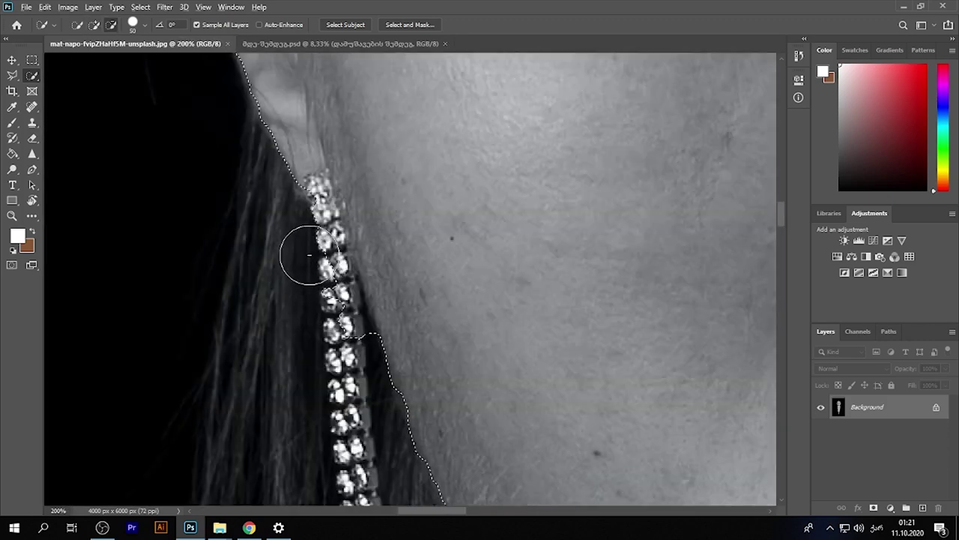
mouse_move(306, 250)
mouse_down()
mouse_move(332, 353)
mouse_move(293, 267)
mouse_move(295, 278)
mouse_move(302, 223)
mouse_move(322, 272)
mouse_move(313, 296)
mouse_up()
Step: Zoom out to the full portrait and bring up the new fill or adjustment layer list
scroll(313, 296, down, 3)
scroll(313, 296, down, 2)
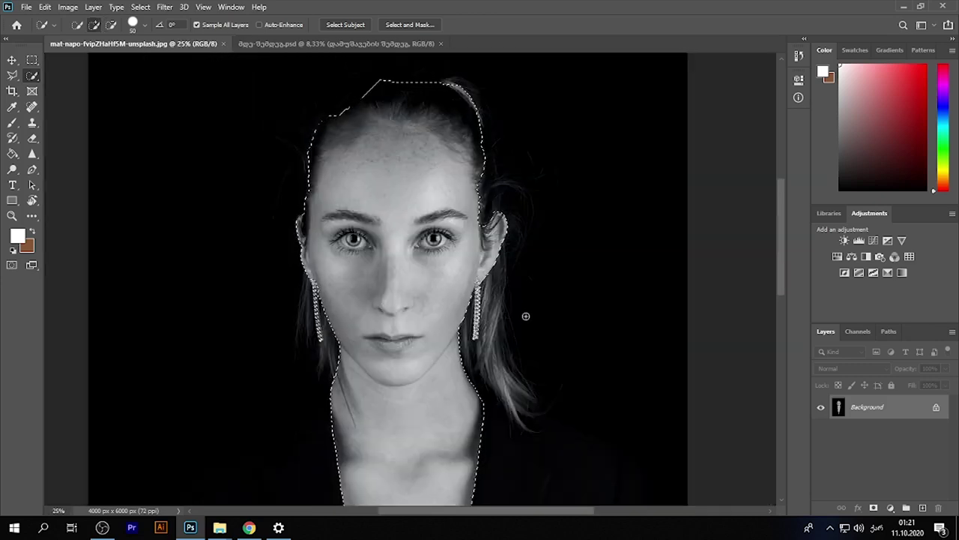
scroll(390, 156, down, 1)
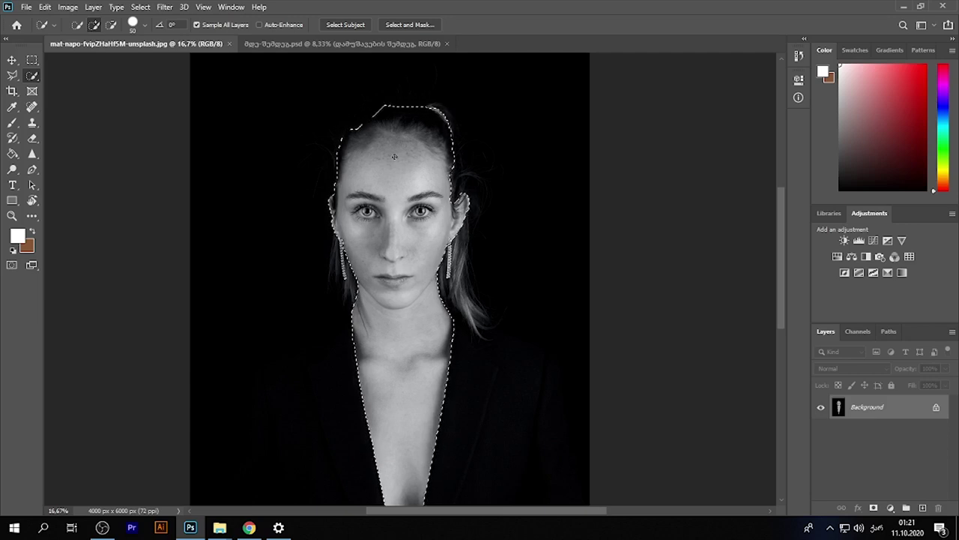
scroll(525, 315, down, 1)
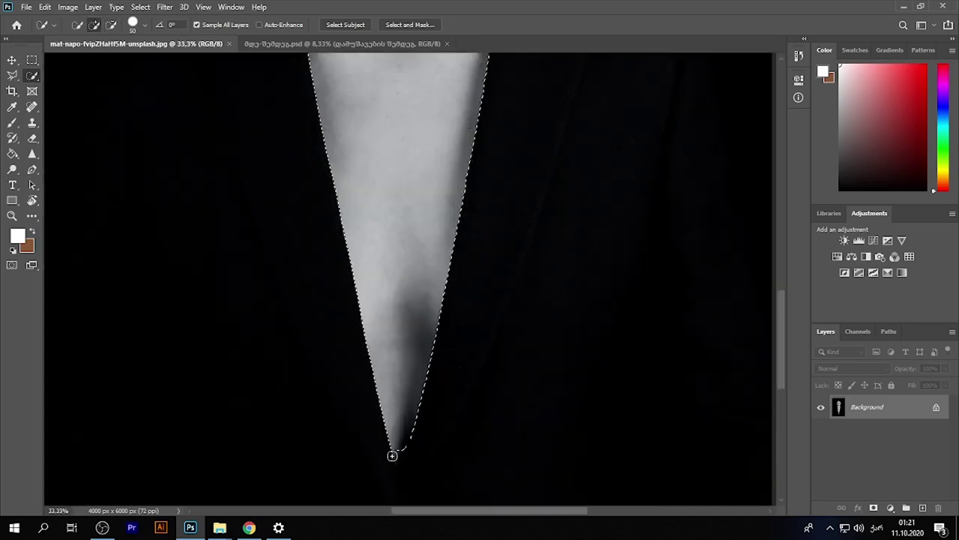
scroll(411, 458, down, 2)
scroll(416, 458, down, 1)
scroll(450, 459, down, 1)
scroll(510, 449, up, 1)
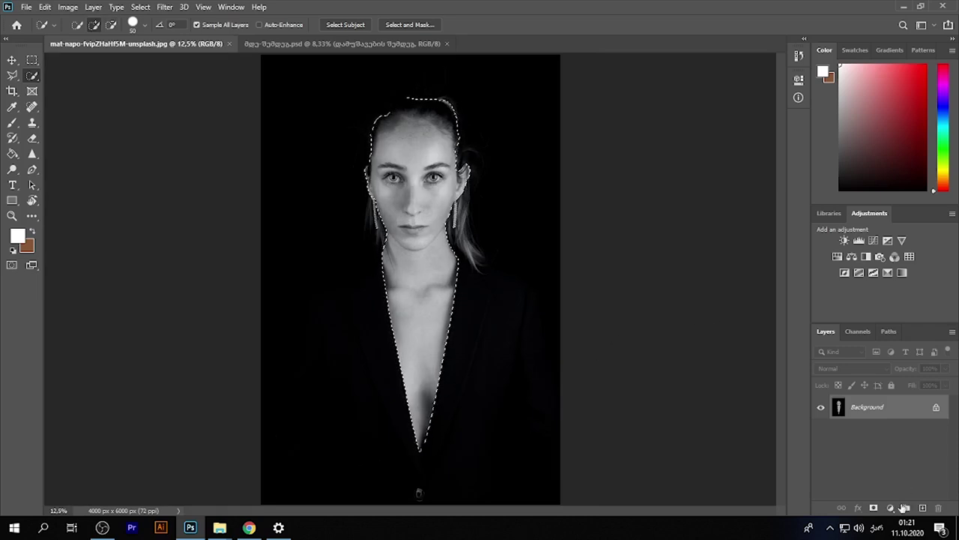
click(891, 509)
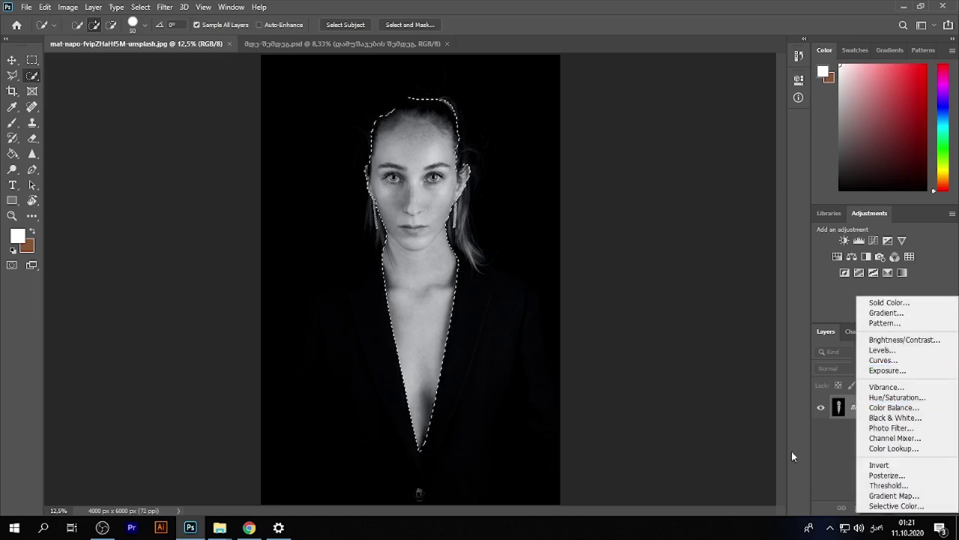
Step: Browse the Window workspace layouts without changes, then reopen the fill or adjustment layer list
click(832, 452)
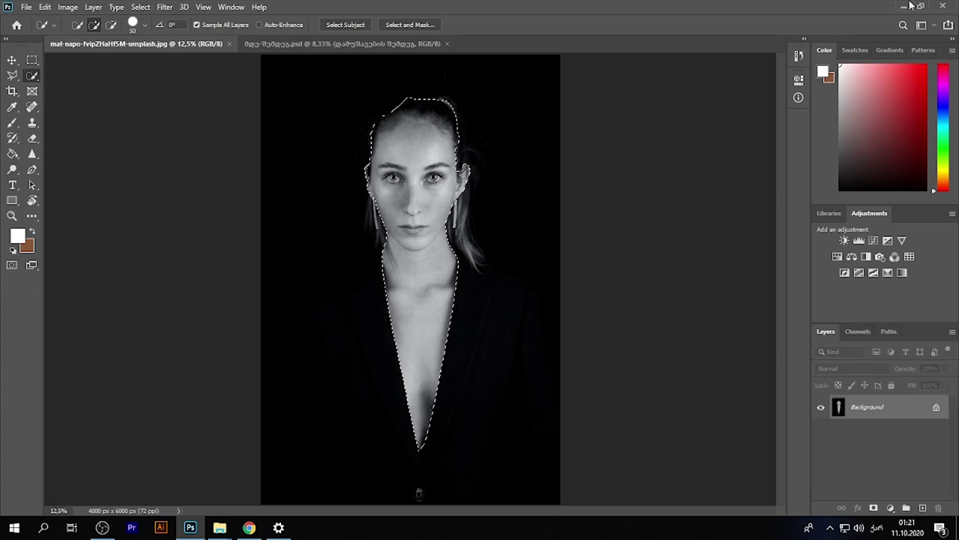
click(231, 6)
mouse_move(245, 32)
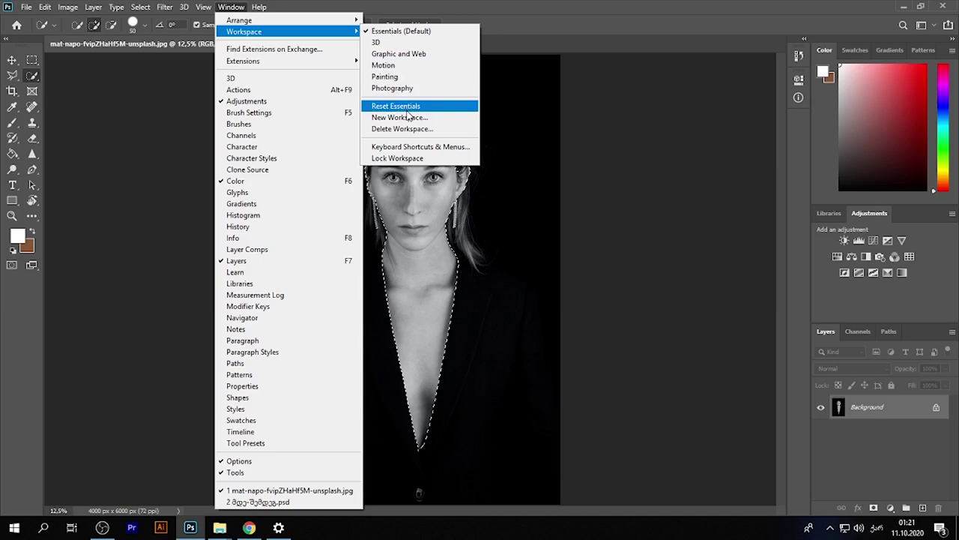
click(838, 469)
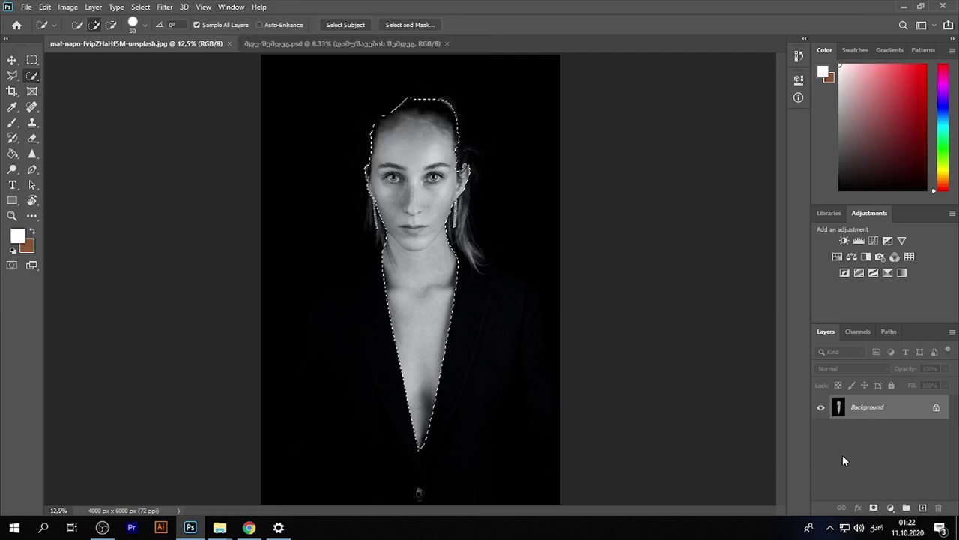
click(891, 509)
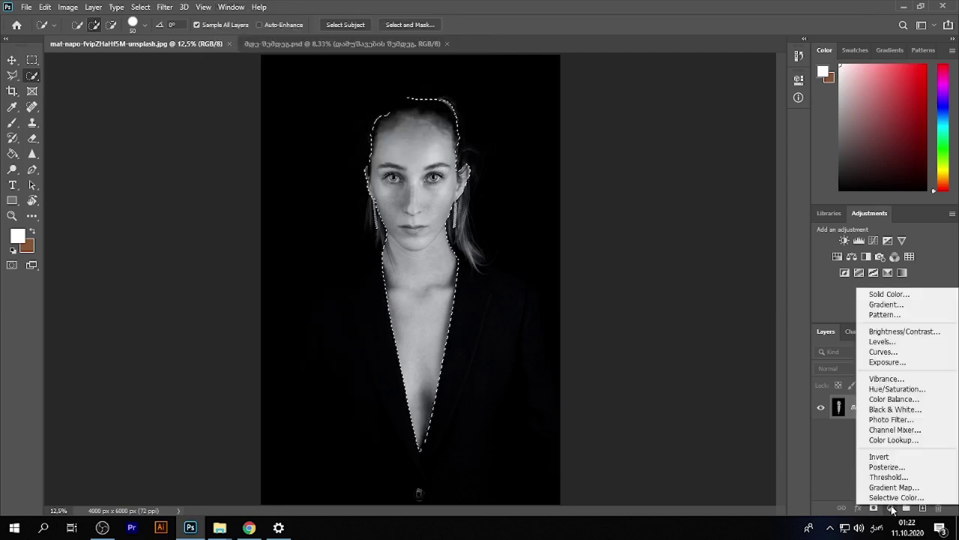
Step: Add a Solid Color fill layer with hex colour 855836
click(896, 291)
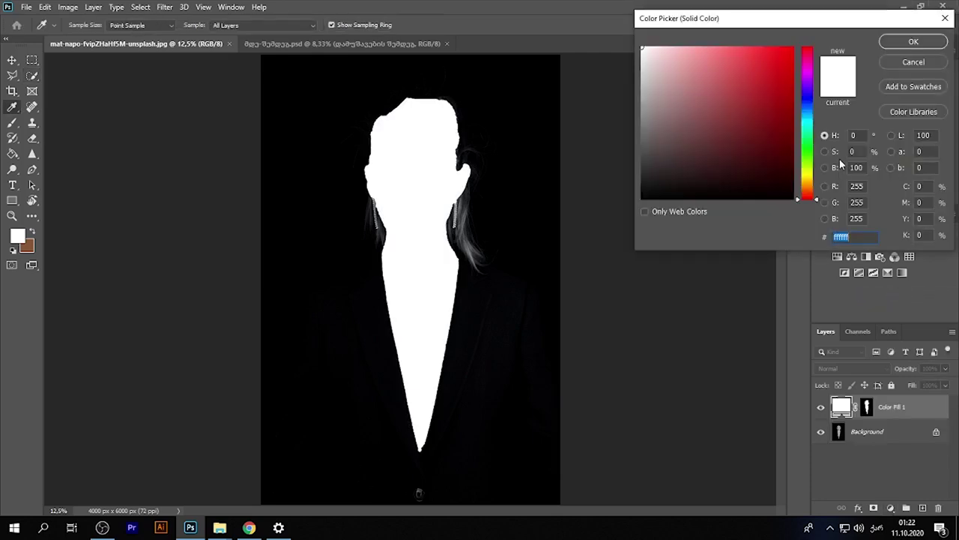
mouse_move(810, 159)
mouse_down()
mouse_move(808, 137)
mouse_move(817, 185)
mouse_move(808, 169)
mouse_up()
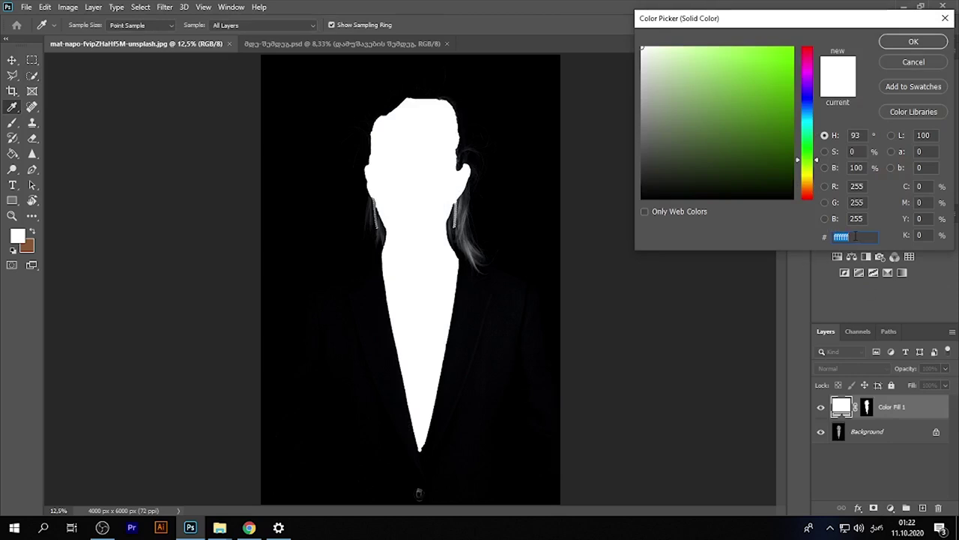
text(85)
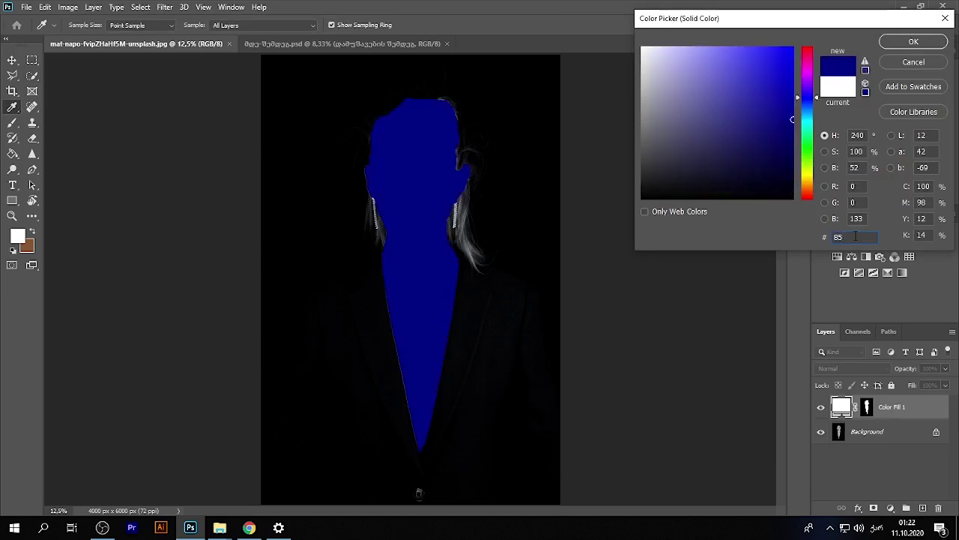
text(5)
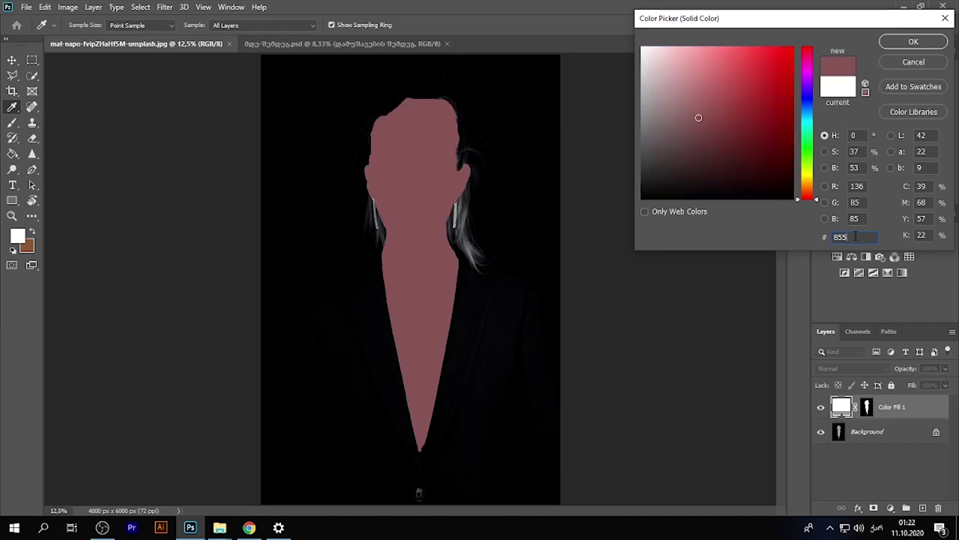
text(836)
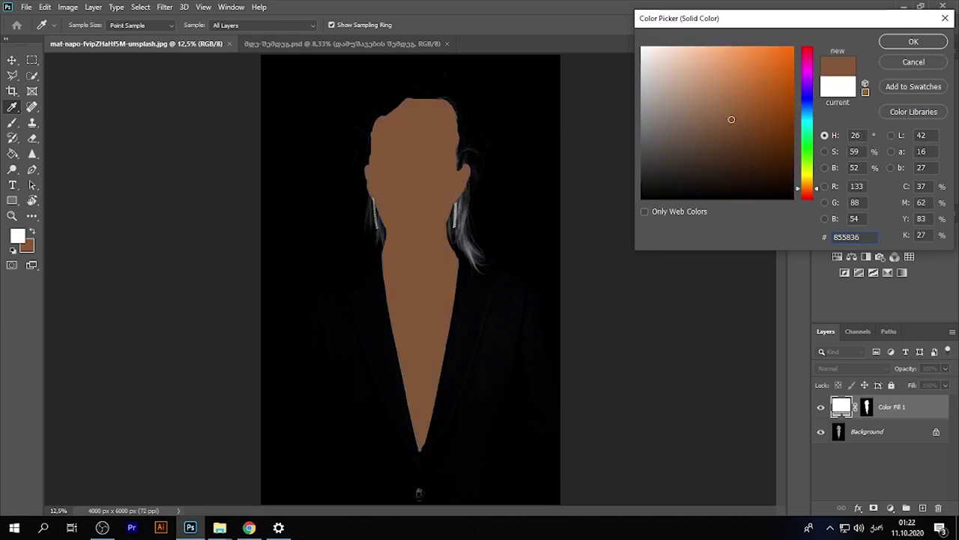
click(909, 44)
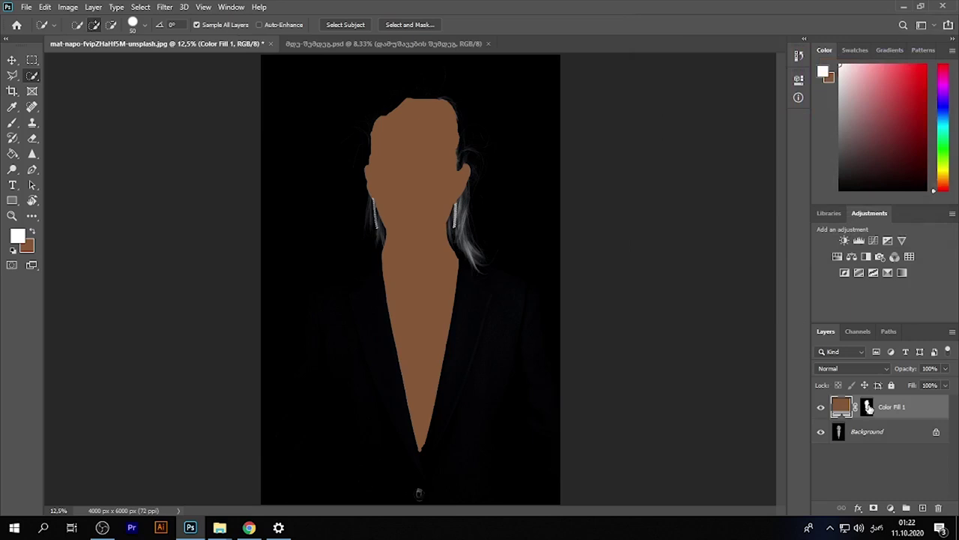
Step: Set Color Fill 1's blend mode to Overlay and target its layer mask
click(868, 406)
click(839, 408)
click(844, 367)
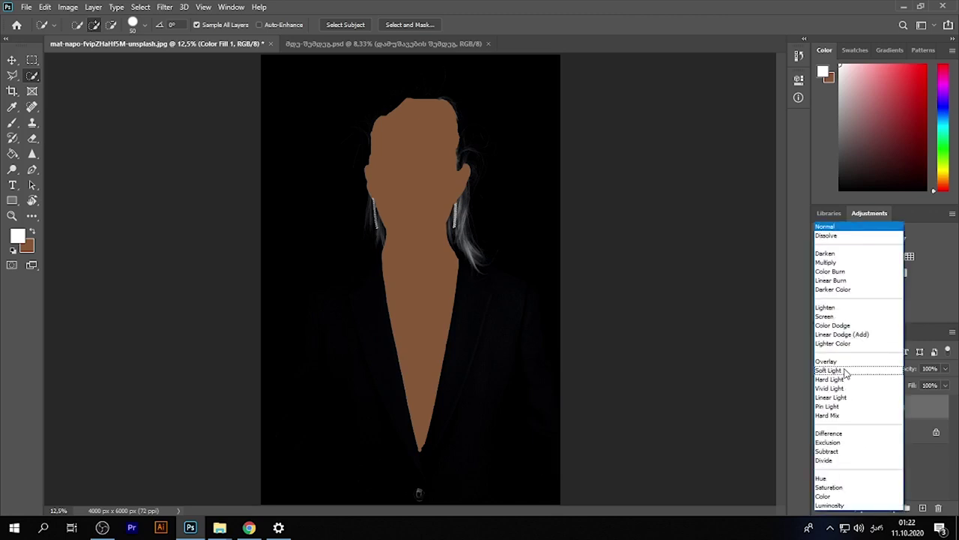
click(836, 373)
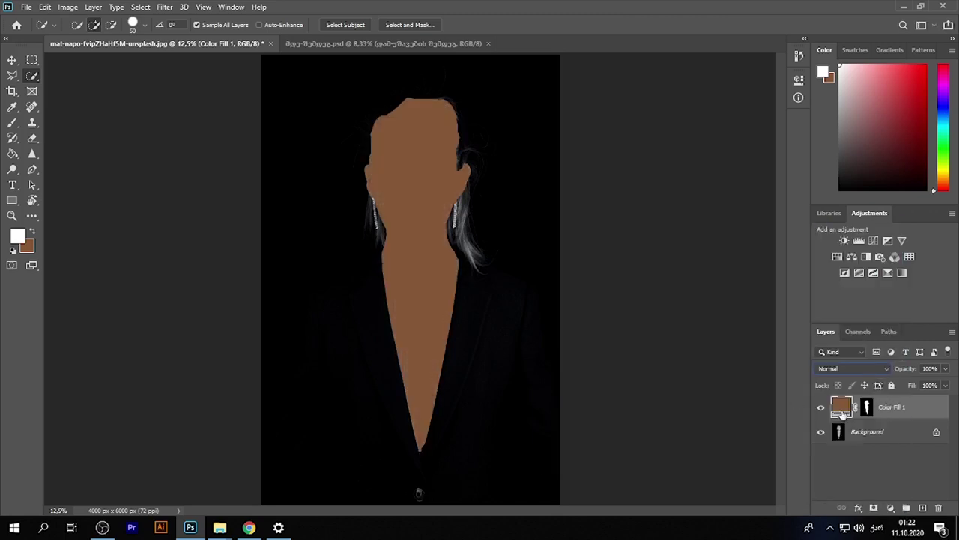
click(841, 367)
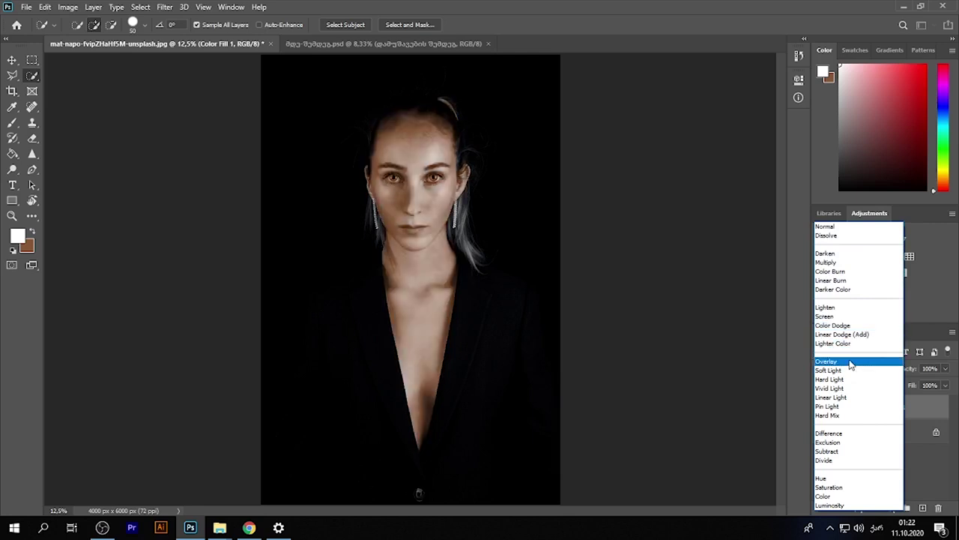
click(851, 364)
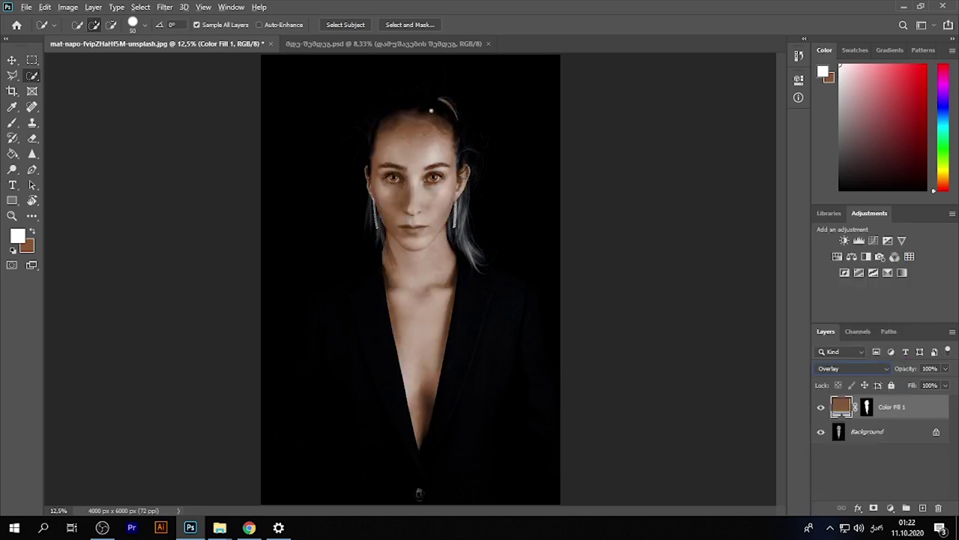
click(868, 409)
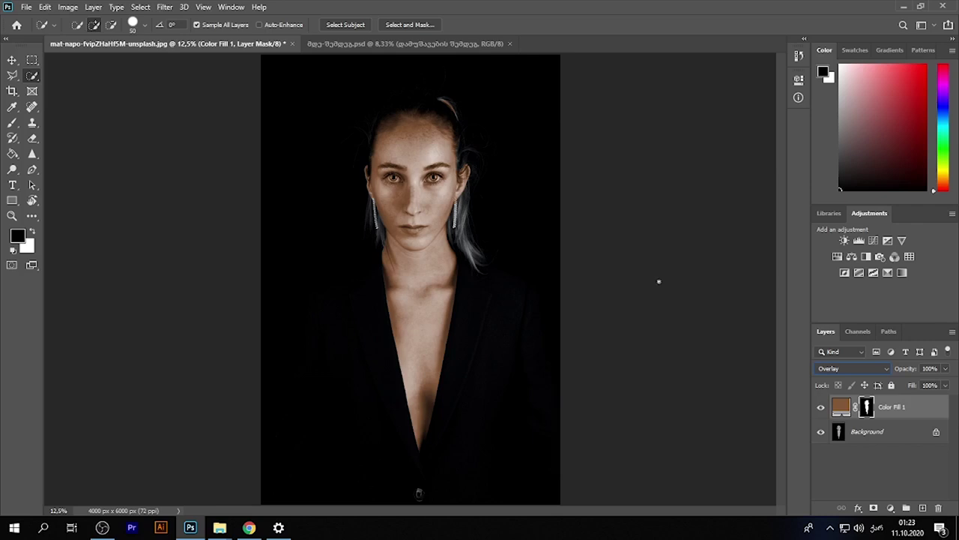
Step: Select the Brush tool, frame the forehead and eyes, and make white the paint colour
click(12, 123)
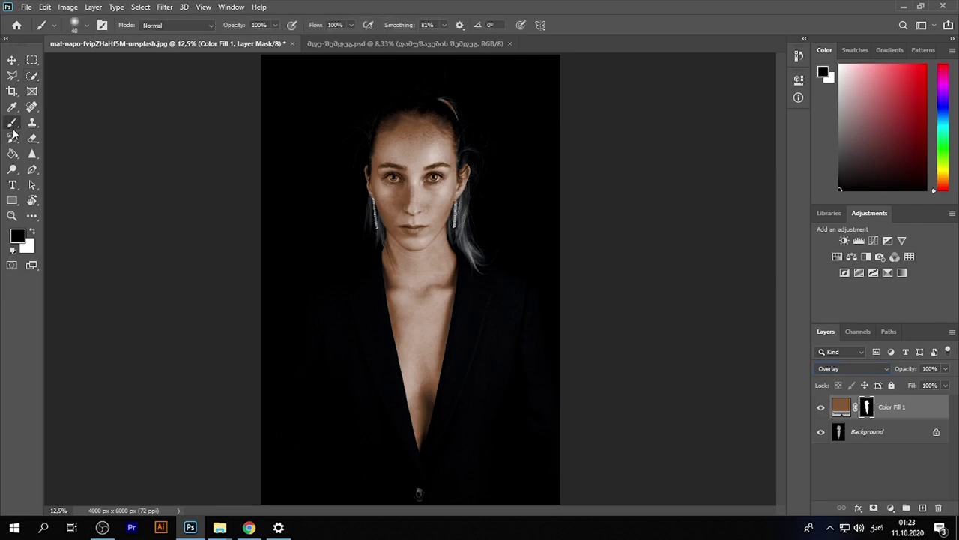
scroll(422, 126, up, 3)
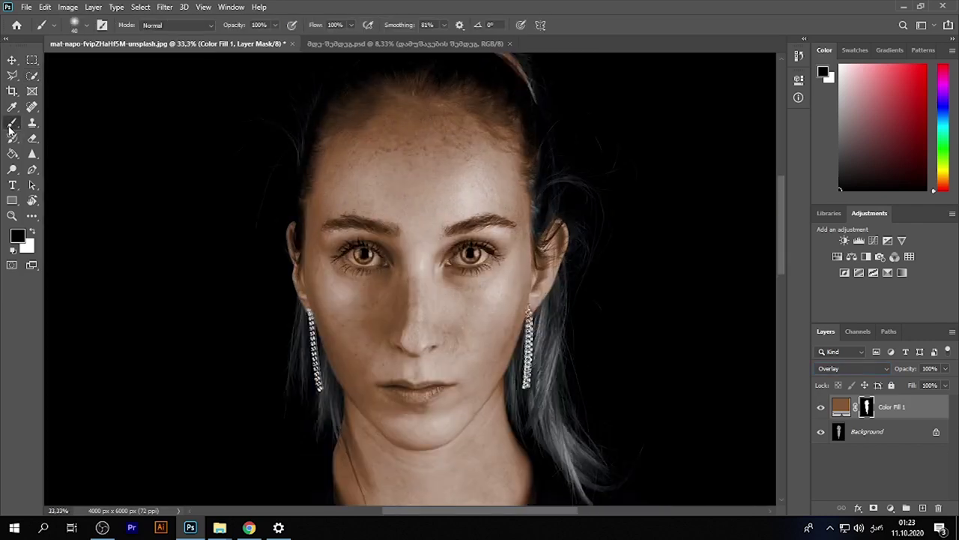
right_click(12, 126)
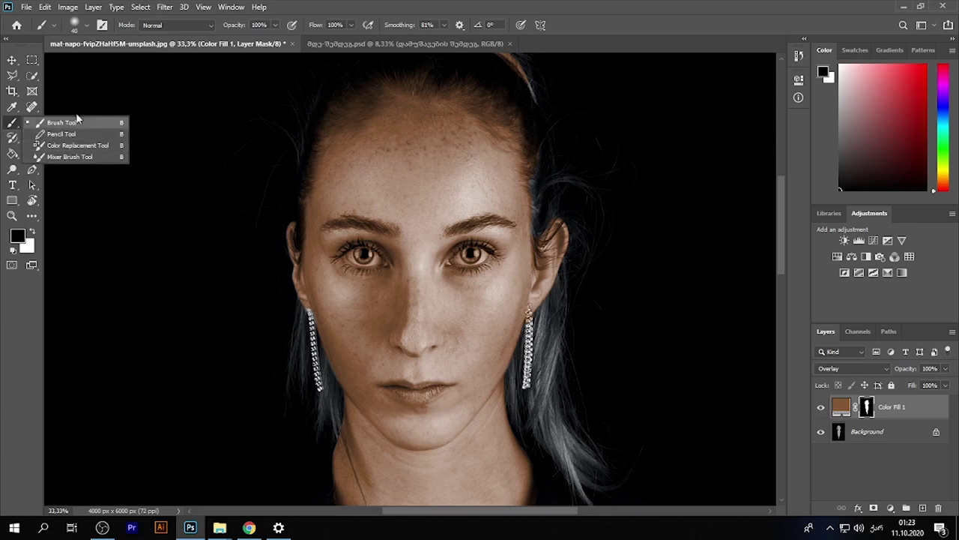
click(12, 124)
mouse_move(459, 83)
mouse_down()
mouse_move(452, 167)
mouse_move(418, 133)
mouse_up()
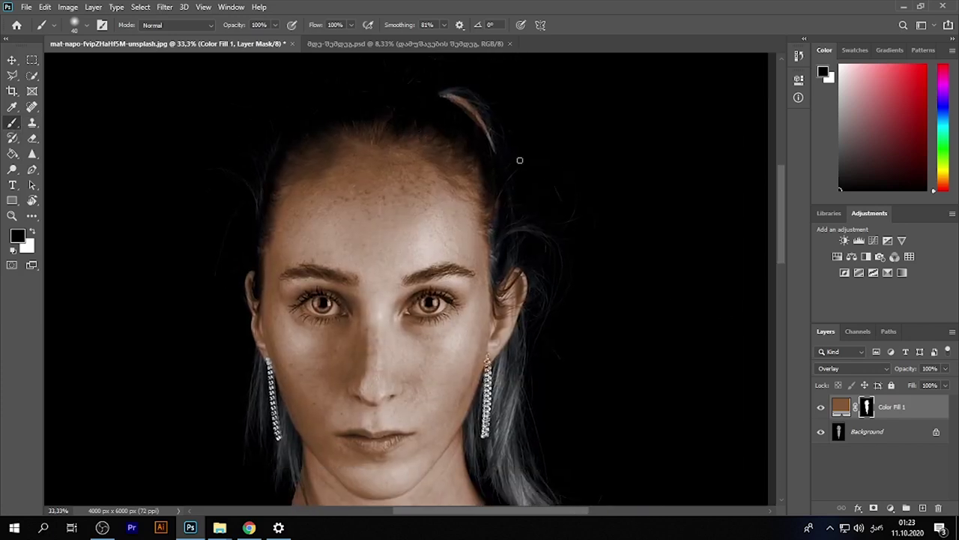
scroll(524, 161, down, 1)
scroll(462, 108, down, 1)
scroll(429, 148, up, 1)
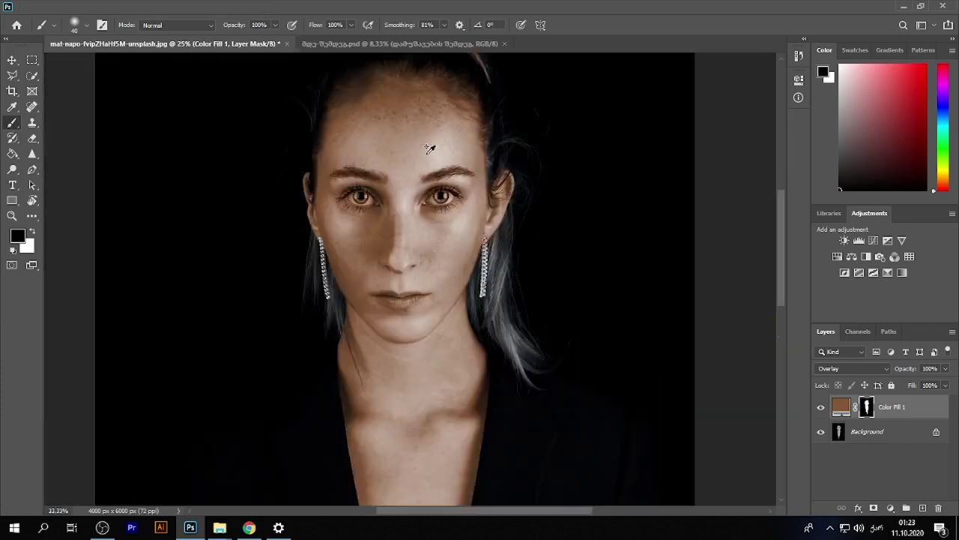
scroll(429, 148, up, 1)
drag(439, 146, 397, 247)
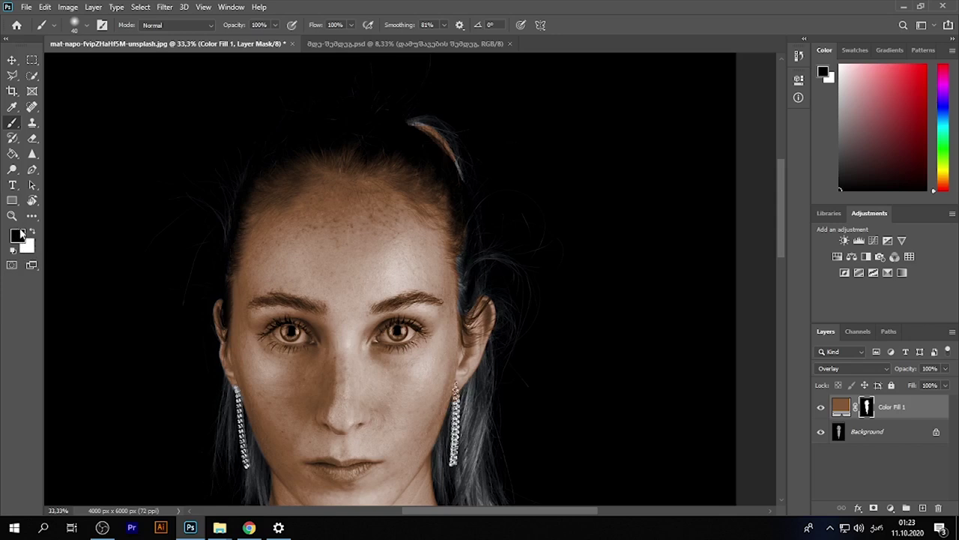
key(x)
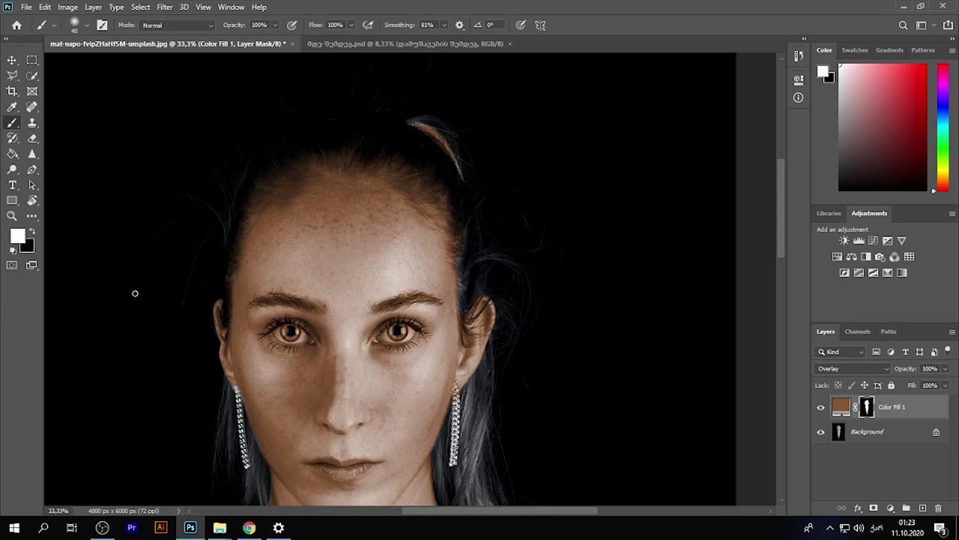
scroll(461, 135, up, 1)
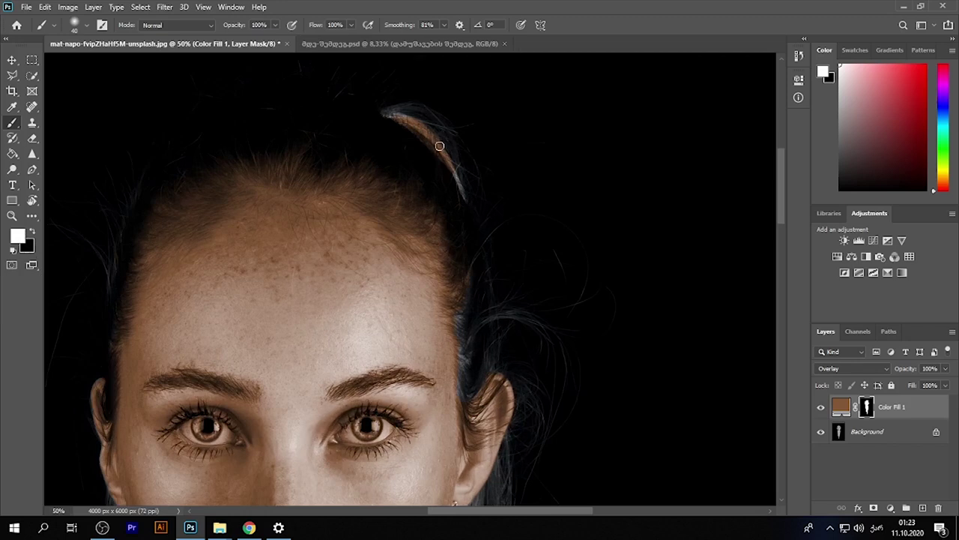
key(x)
key(x)
key(x)
key(x)
key(x)
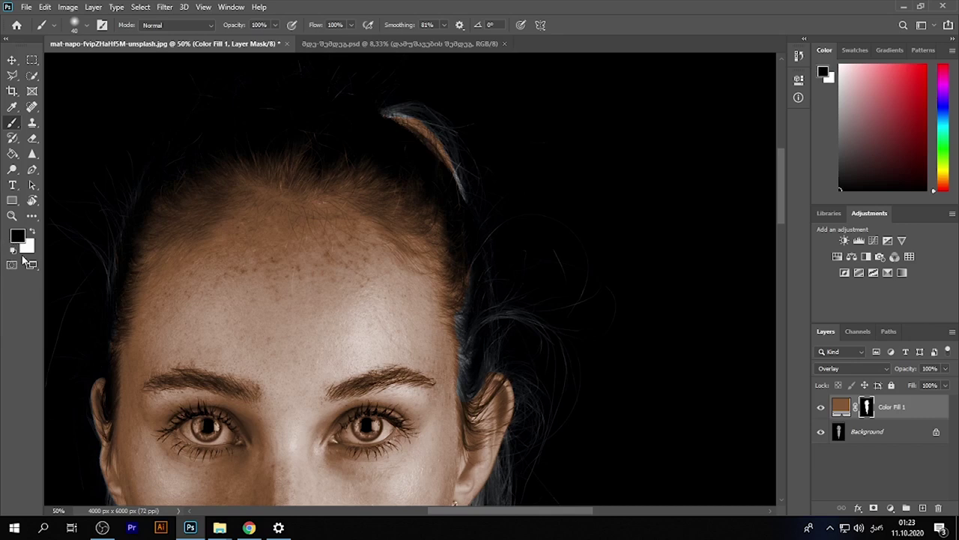
key(x)
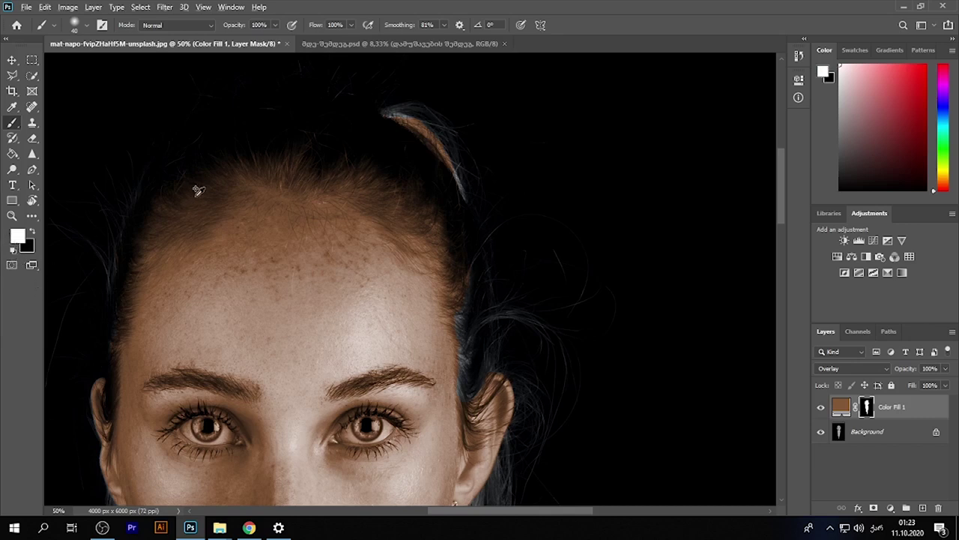
scroll(193, 188, down, 3)
scroll(290, 150, up, 3)
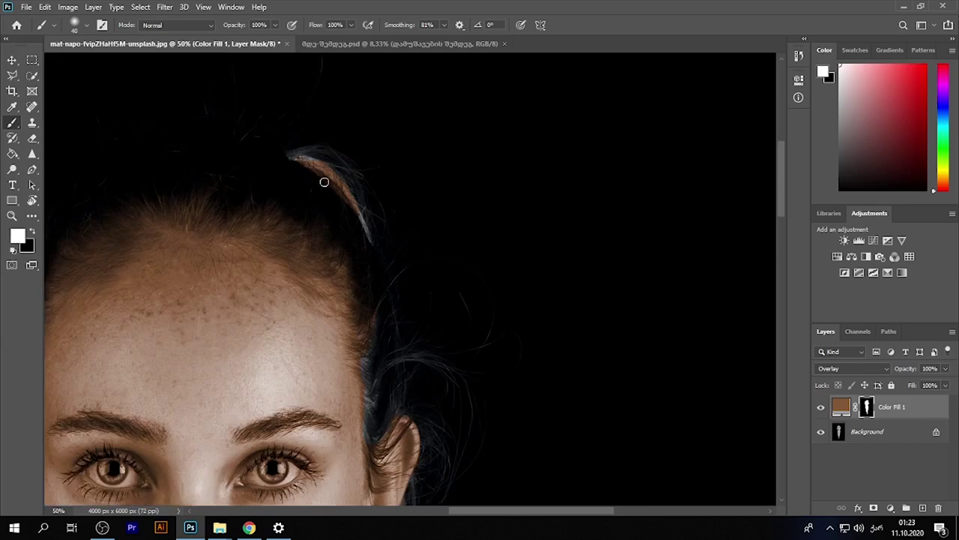
Step: With a 300 brush, hide then restore the tint across the forehead on the mask
key(bracketright)
key(bracketright)
key(bracketright)
key(bracketright)
key(bracketright)
key(bracketright)
key(bracketright)
key(bracketright)
key(bracketright)
key(bracketright)
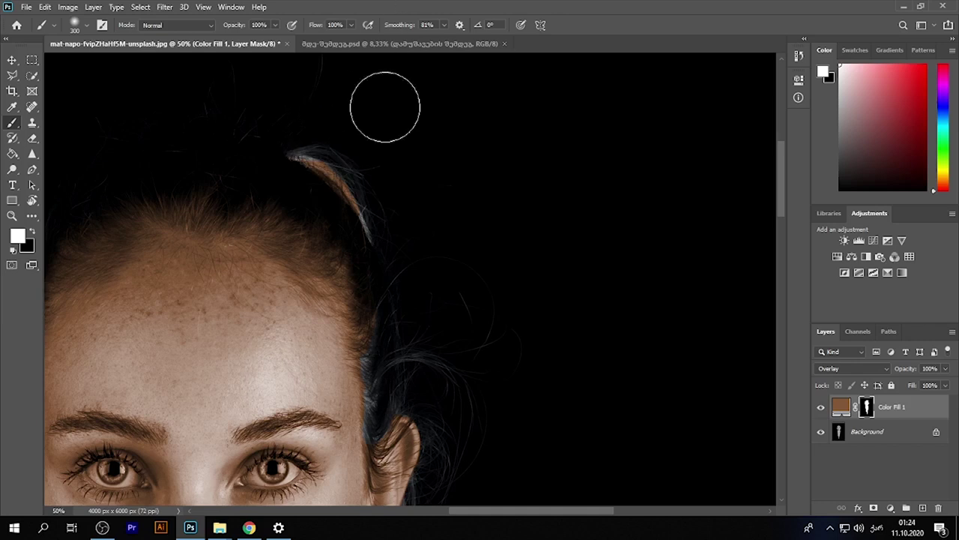
key(x)
drag(225, 358, 362, 246)
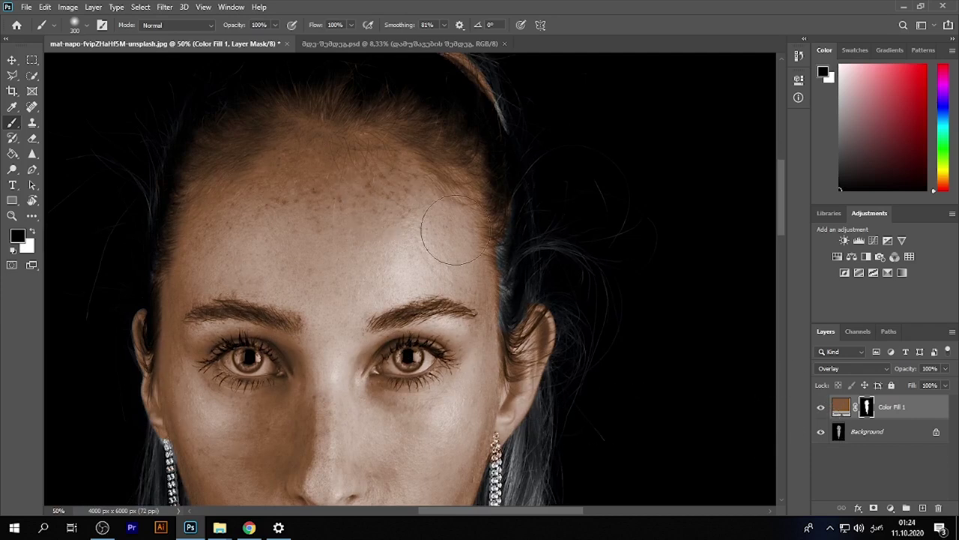
drag(168, 279, 792, 212)
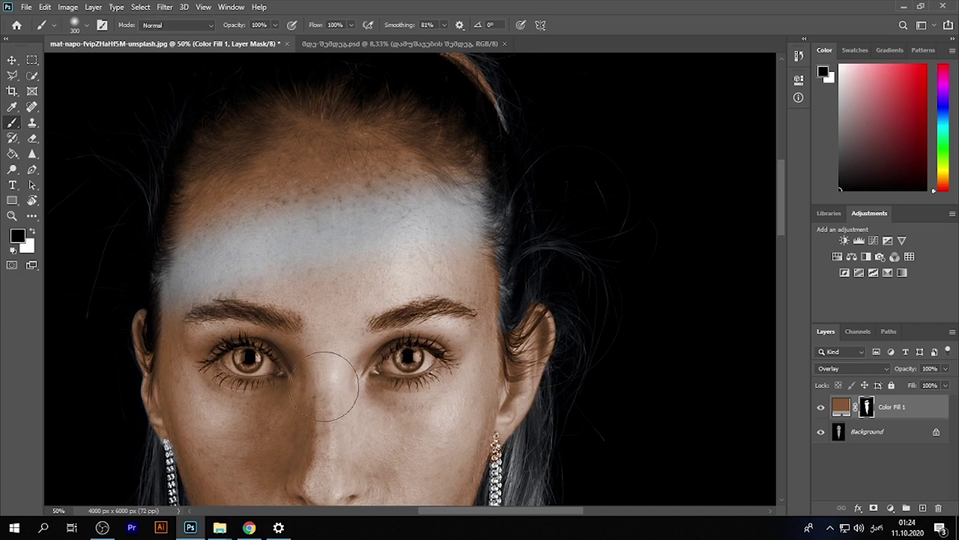
key(x)
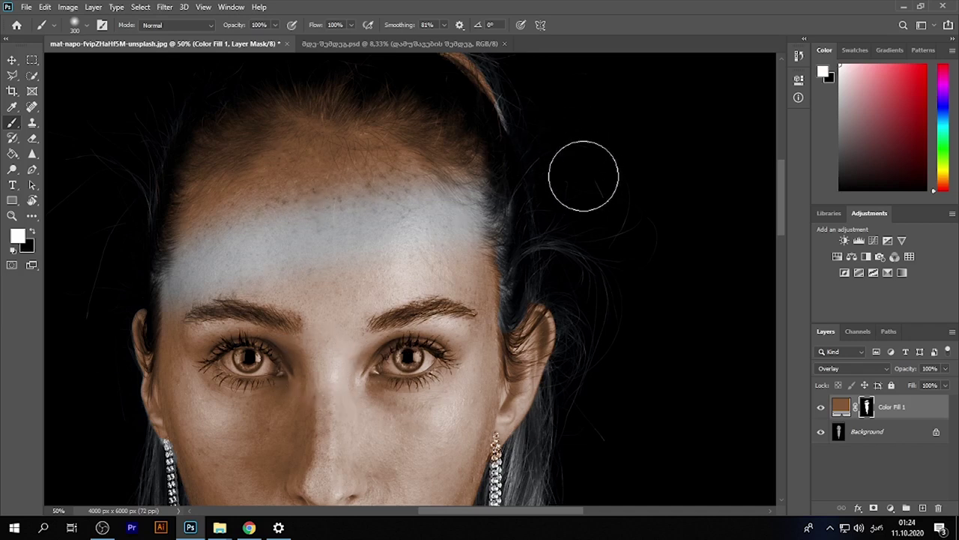
drag(472, 192, 150, 303)
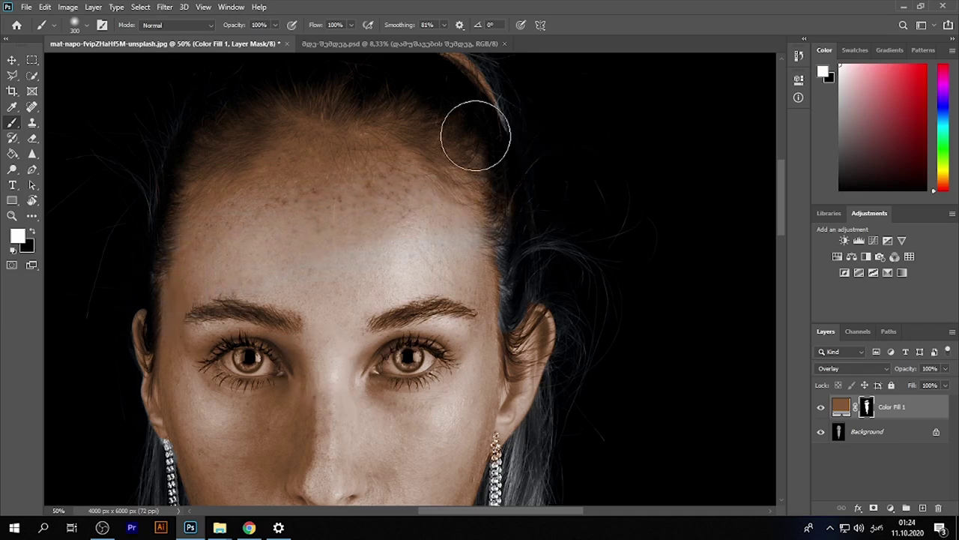
key(ctrl+z)
key(ctrl+z)
key(ctrl+z)
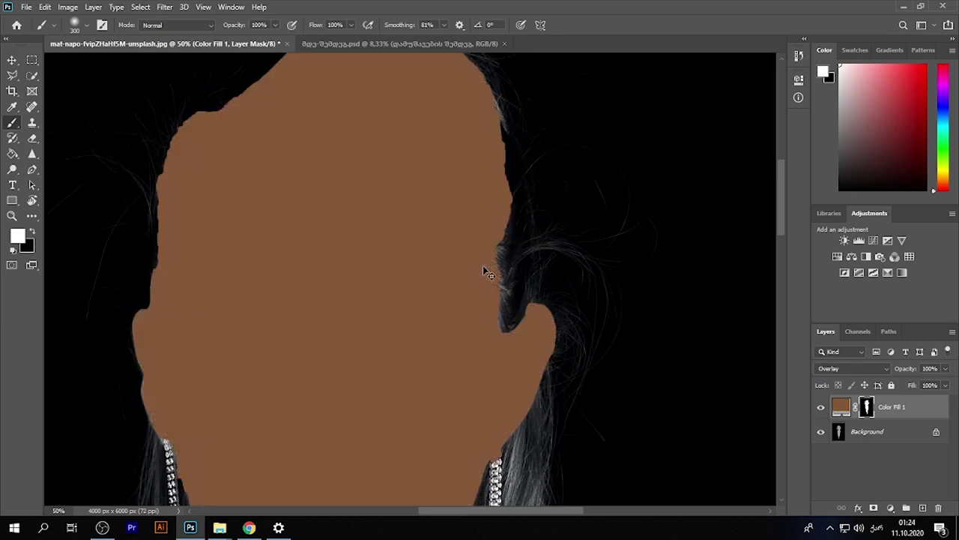
Step: Redo the Overlay blending and paint black to clear the tint off the upper hair strand
key(ctrl+shift+z)
scroll(441, 225, up, 3)
scroll(438, 256, down, 1)
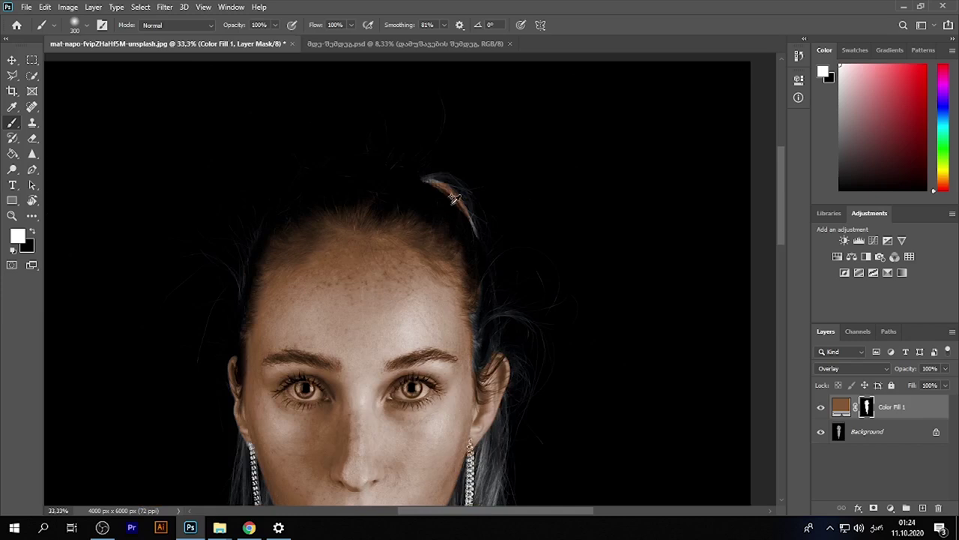
scroll(508, 160, up, 1)
scroll(454, 193, up, 1)
key(x)
mouse_move(446, 187)
mouse_down()
mouse_move(382, 180)
mouse_move(397, 140)
mouse_up()
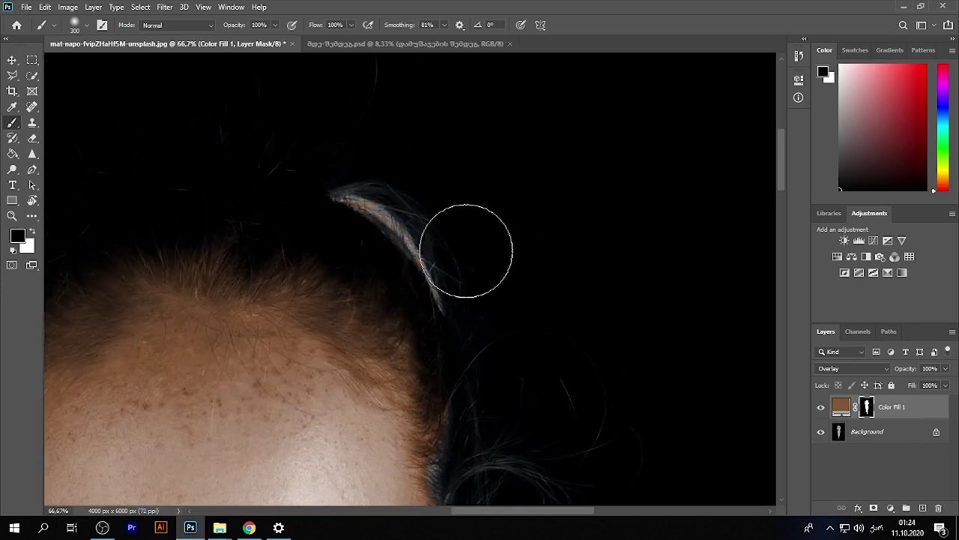
drag(313, 139, 439, 280)
drag(546, 336, 428, 214)
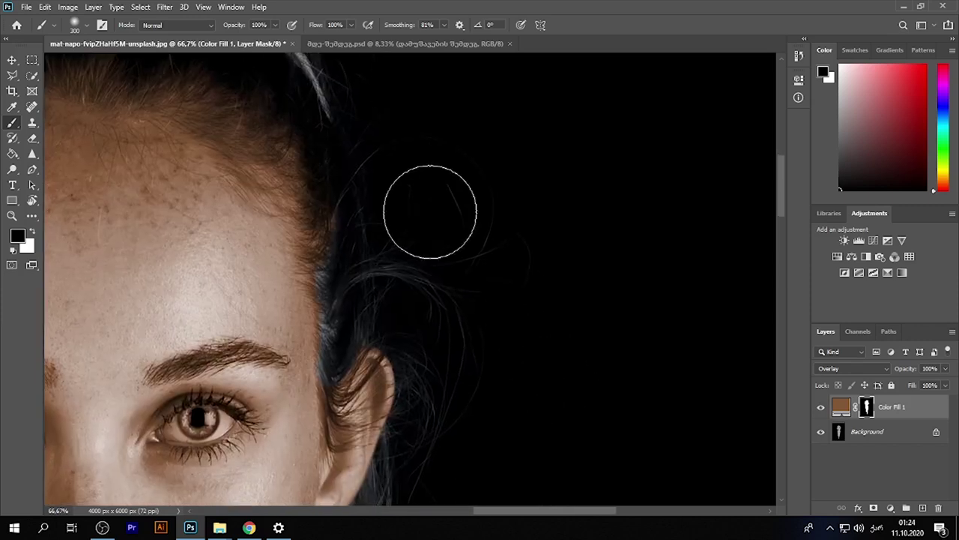
drag(471, 364, 497, 112)
Step: Shrink the brush to 30 and mask the tint off hair by the ear and earring top
key(bracketleft)
key(bracketleft)
key(bracketleft)
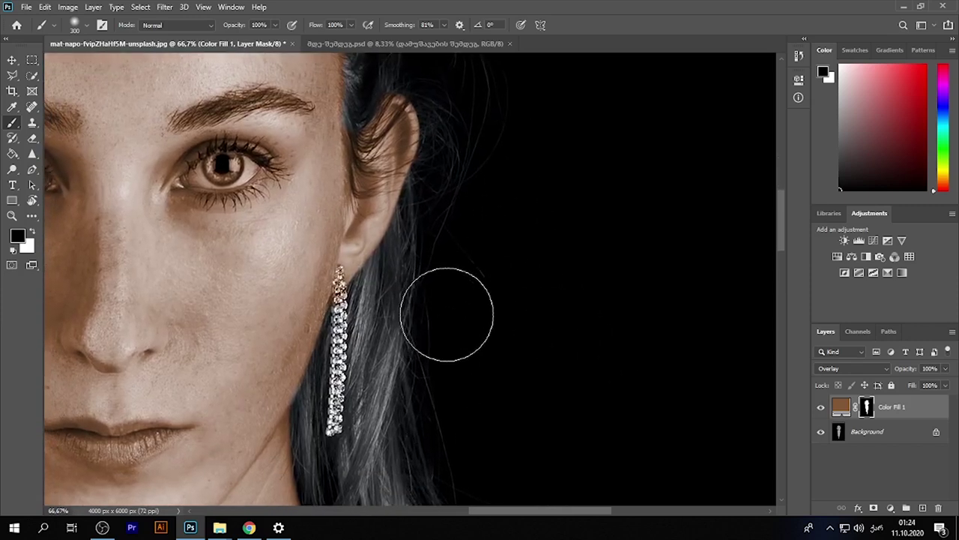
drag(386, 347, 368, 290)
key(bracketleft)
key(bracketleft)
key(bracketleft)
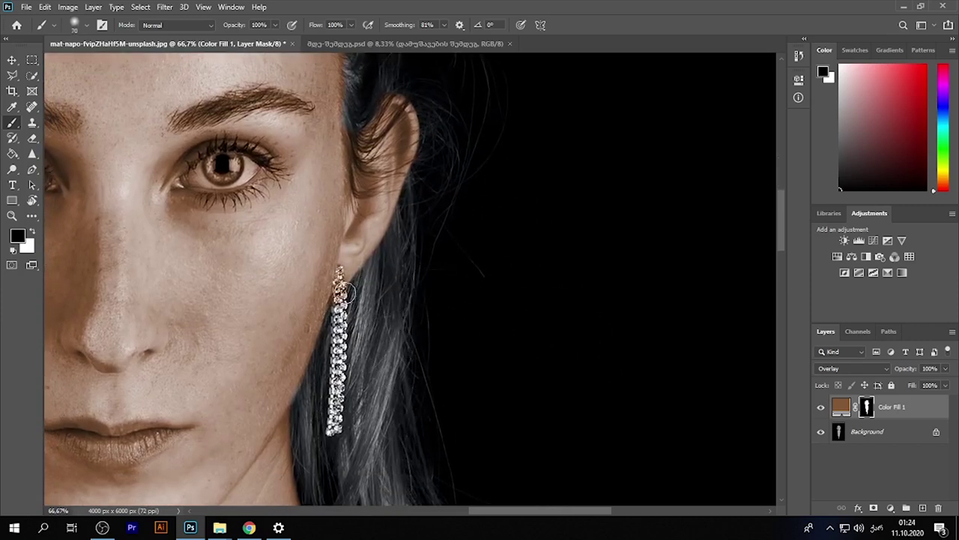
scroll(360, 285, up, 3)
scroll(357, 266, up, 2)
key(bracketleft)
key(bracketleft)
key(bracketleft)
mouse_move(337, 168)
mouse_down()
mouse_move(331, 252)
mouse_move(344, 307)
mouse_move(322, 315)
mouse_move(360, 300)
mouse_move(357, 248)
mouse_up()
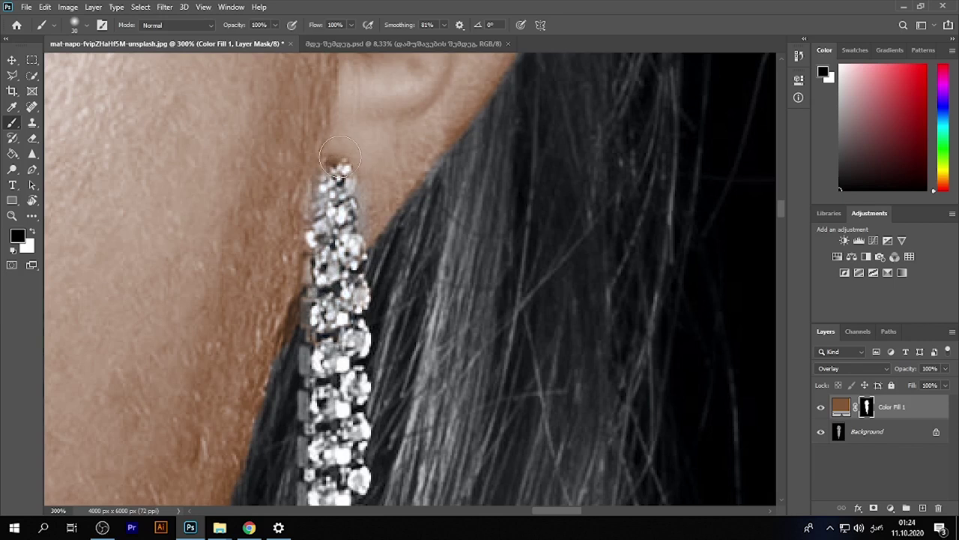
scroll(360, 201, down, 2)
scroll(360, 201, up, 5)
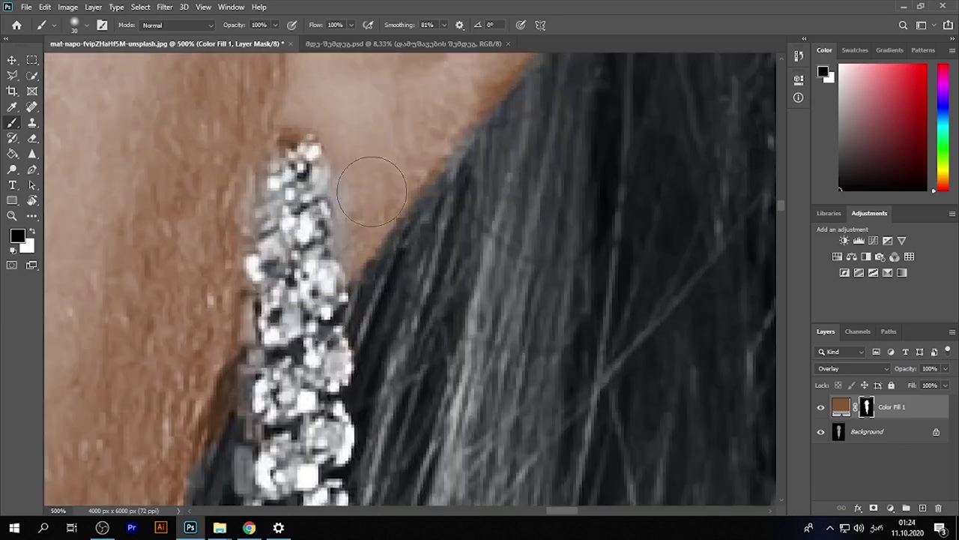
mouse_move(375, 154)
mouse_down()
mouse_move(377, 197)
mouse_move(401, 152)
mouse_move(368, 210)
mouse_move(345, 203)
mouse_move(381, 160)
mouse_up()
key(x)
Step: Check the top of the head, then set an 80 brush with black paint
scroll(422, 146, down, 3)
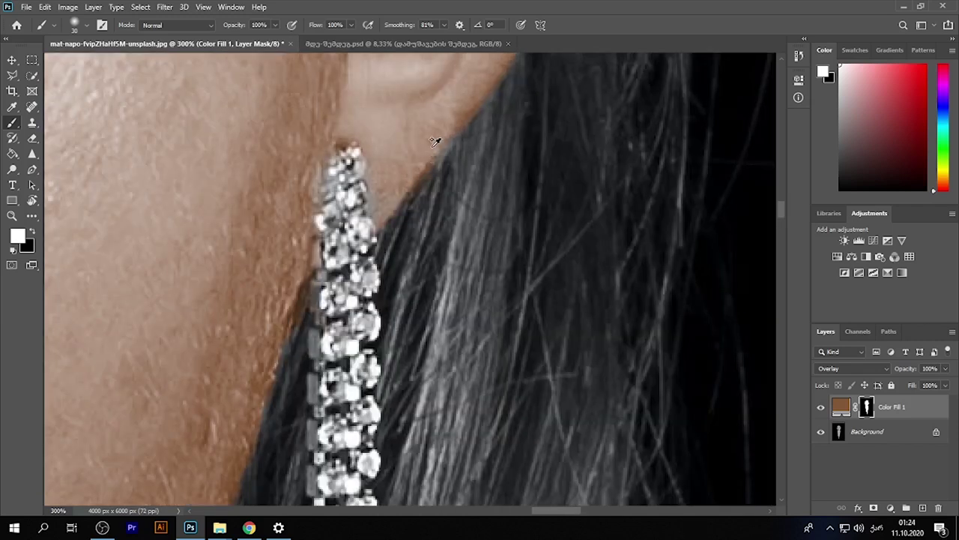
scroll(422, 146, down, 1)
scroll(422, 146, down, 1)
scroll(99, 277, up, 2)
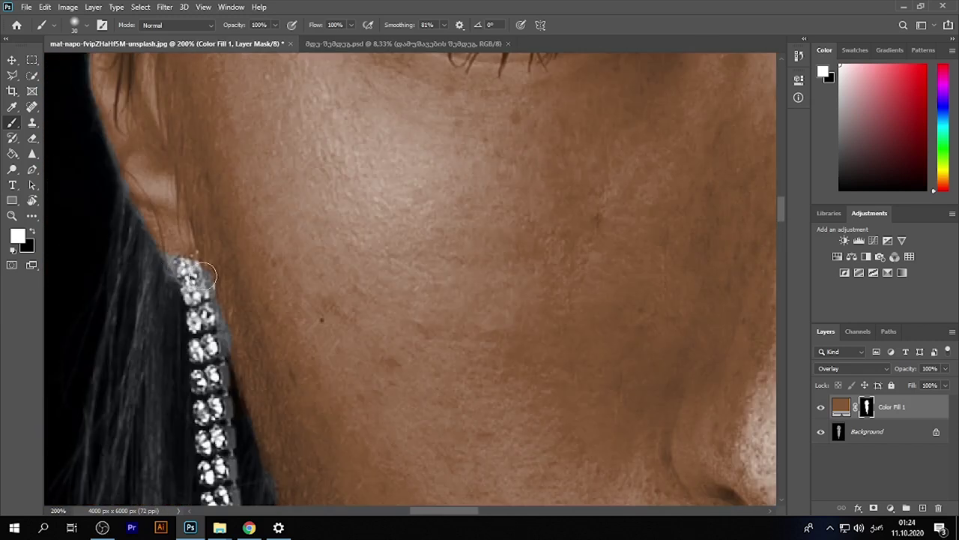
scroll(232, 282, down, 4)
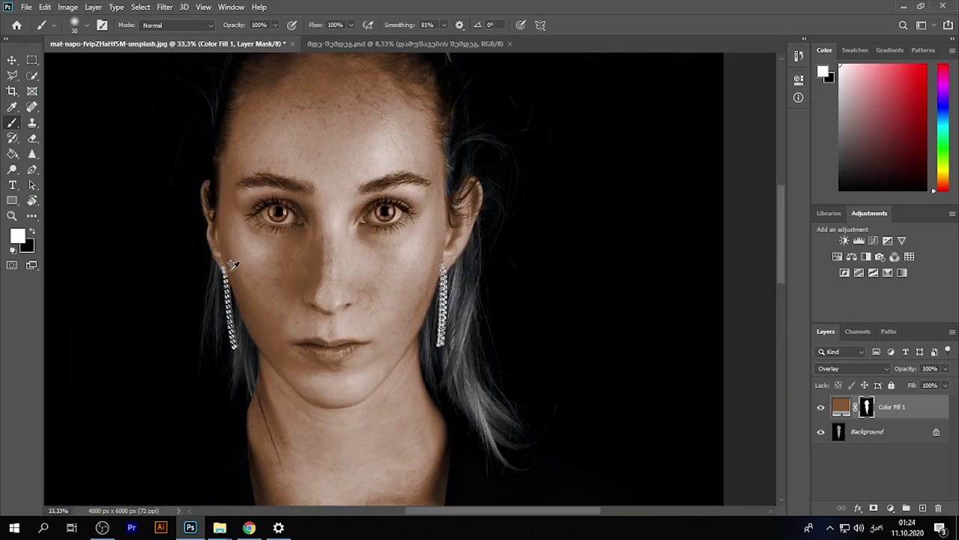
drag(463, 146, 448, 232)
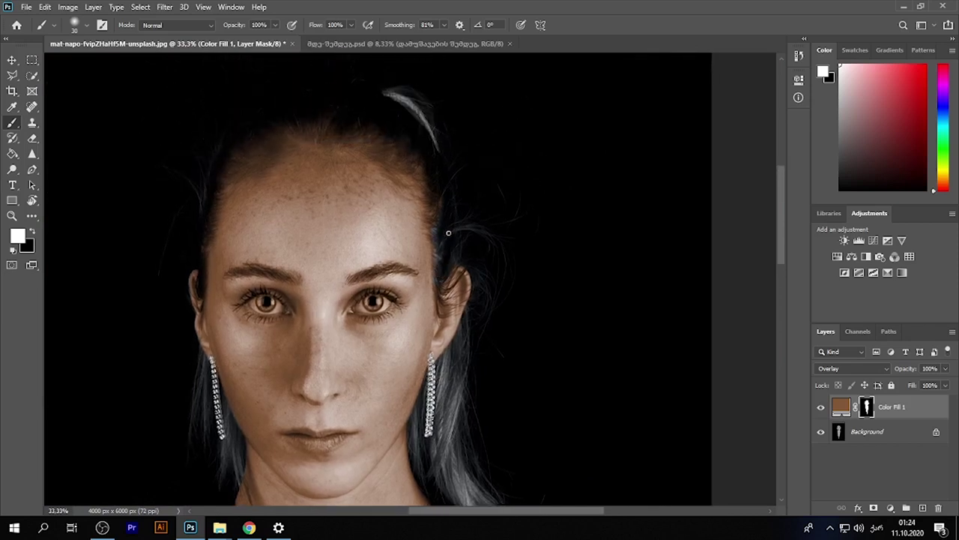
key(bracketright)
key(bracketright)
key(bracketright)
scroll(397, 281, down, 2)
scroll(386, 293, down, 1)
scroll(330, 398, down, 1)
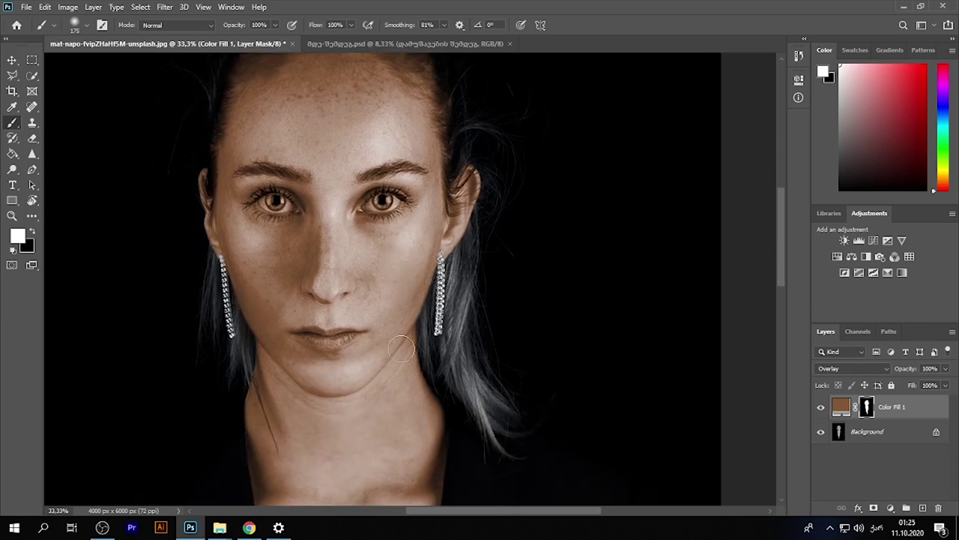
scroll(273, 337, up, 1)
key(bracketleft)
key(bracketleft)
key(bracketleft)
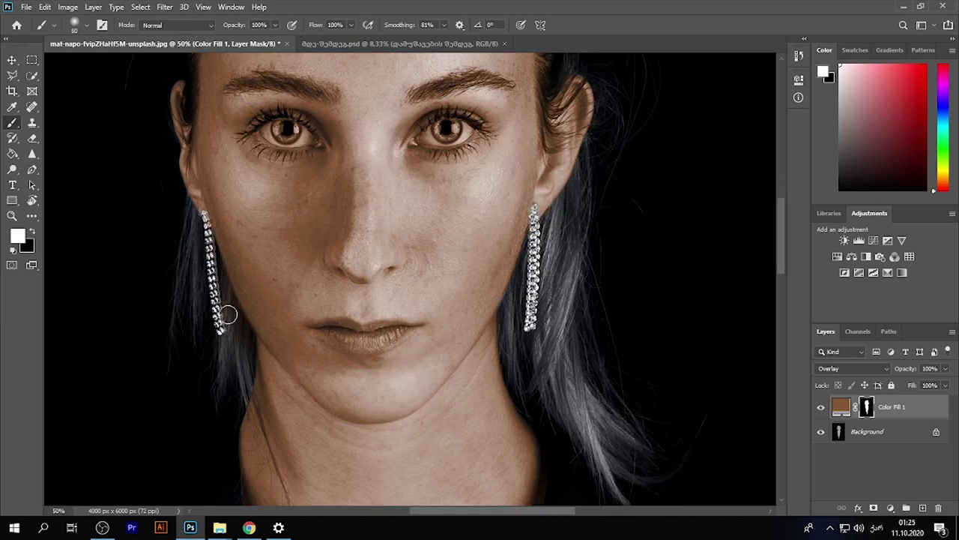
key(x)
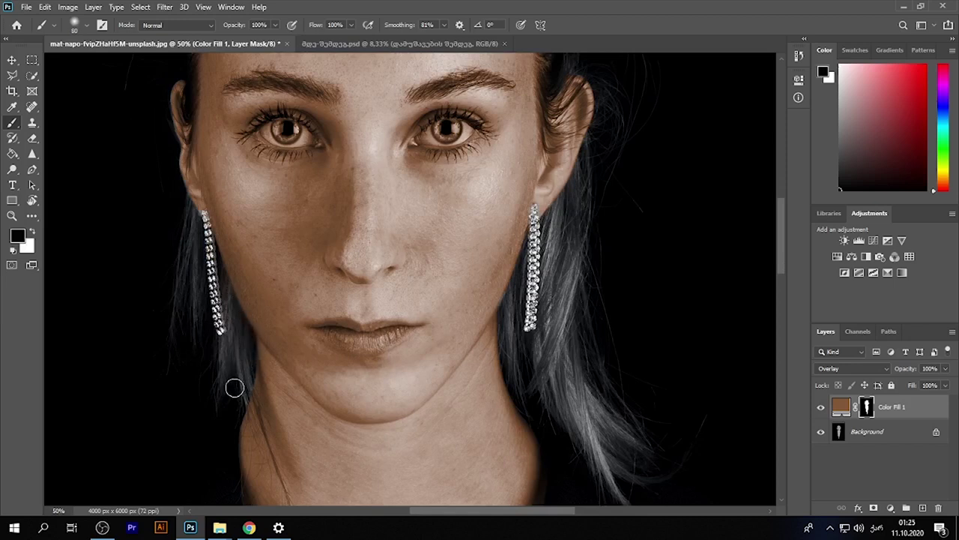
scroll(232, 366, down, 1)
scroll(623, 374, down, 1)
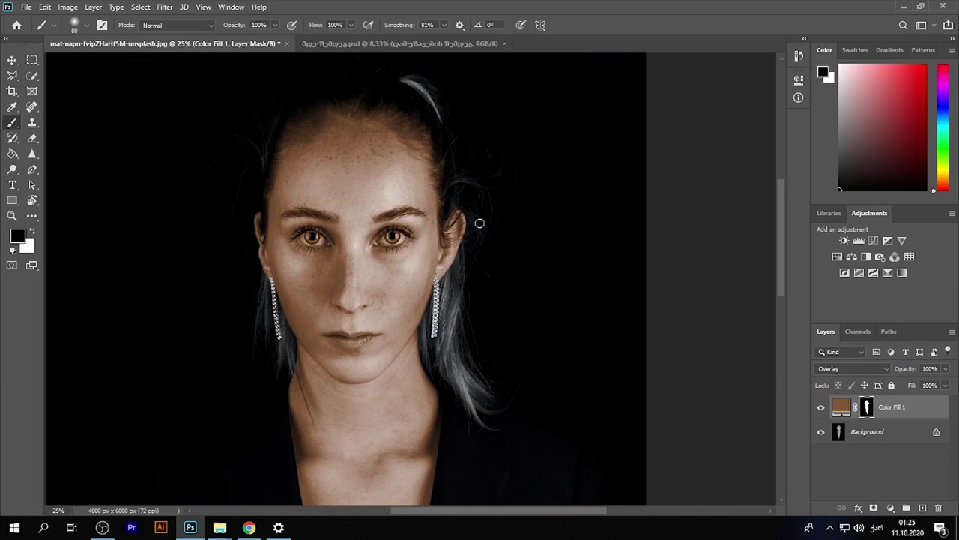
scroll(402, 226, up, 3)
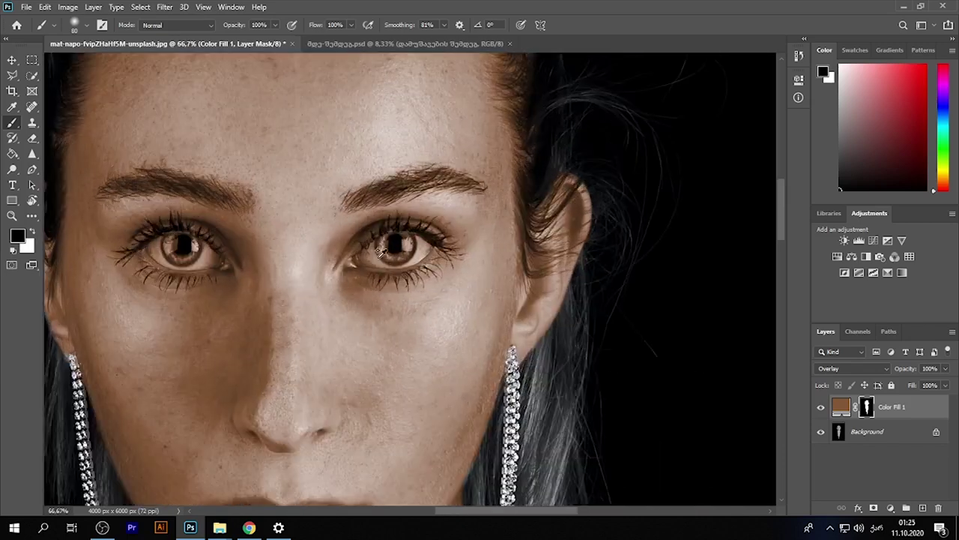
Step: Paint black over both eyes on the mask, restoring the skin tint around one eye's edge
scroll(377, 257, up, 2)
mouse_move(347, 253)
mouse_down()
mouse_move(422, 222)
mouse_move(561, 214)
mouse_move(480, 215)
mouse_up()
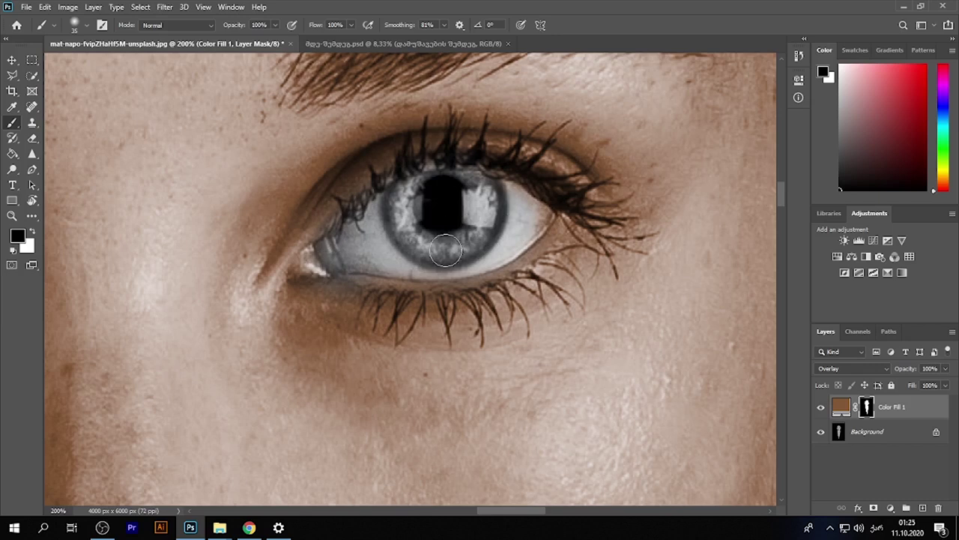
key(x)
drag(314, 291, 352, 285)
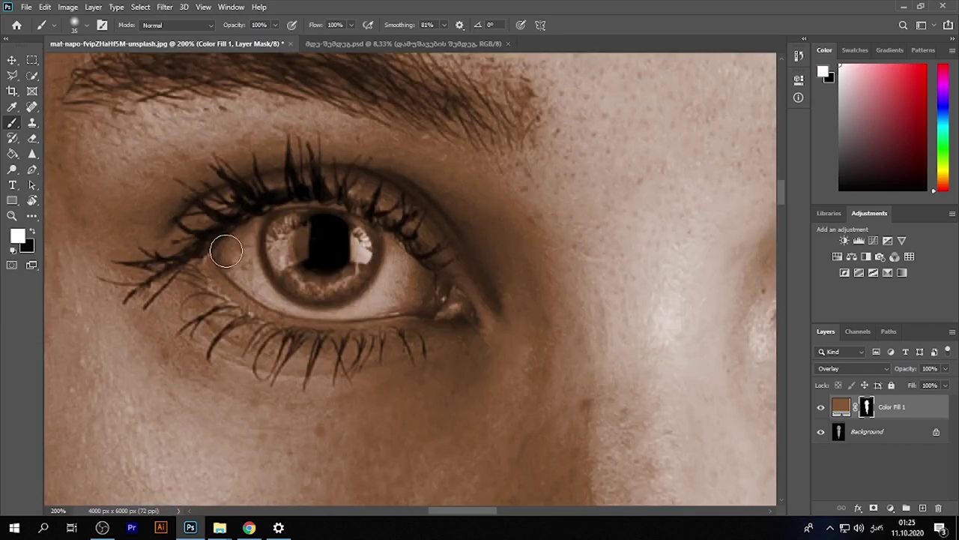
key(x)
mouse_move(225, 252)
mouse_down()
mouse_move(242, 239)
mouse_move(398, 289)
mouse_move(210, 255)
mouse_move(243, 280)
mouse_move(417, 275)
mouse_move(289, 288)
mouse_up()
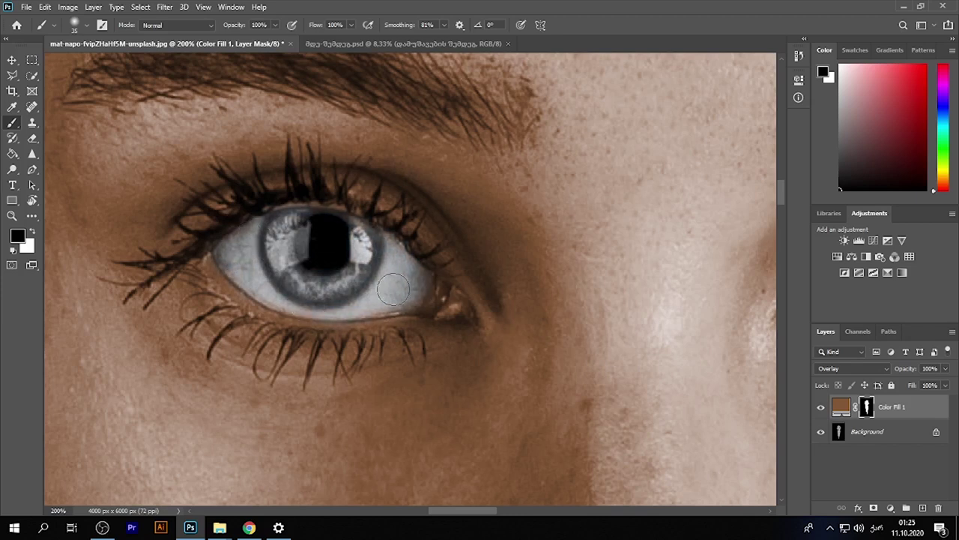
scroll(439, 317, down, 5)
drag(407, 324, 391, 308)
scroll(390, 308, down, 1)
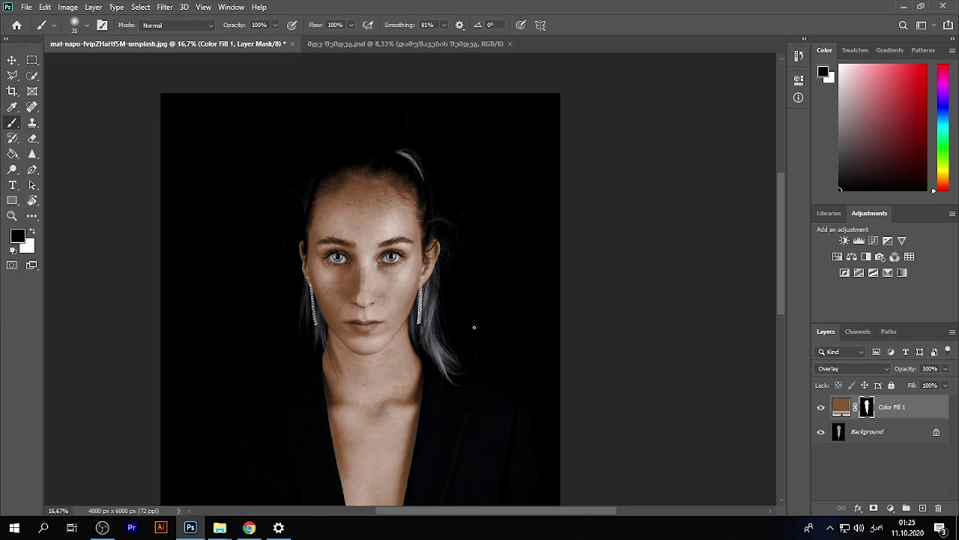
Step: Load Color Fill 1's mask as a selection and invert it to cover hair and background
scroll(419, 365, down, 1)
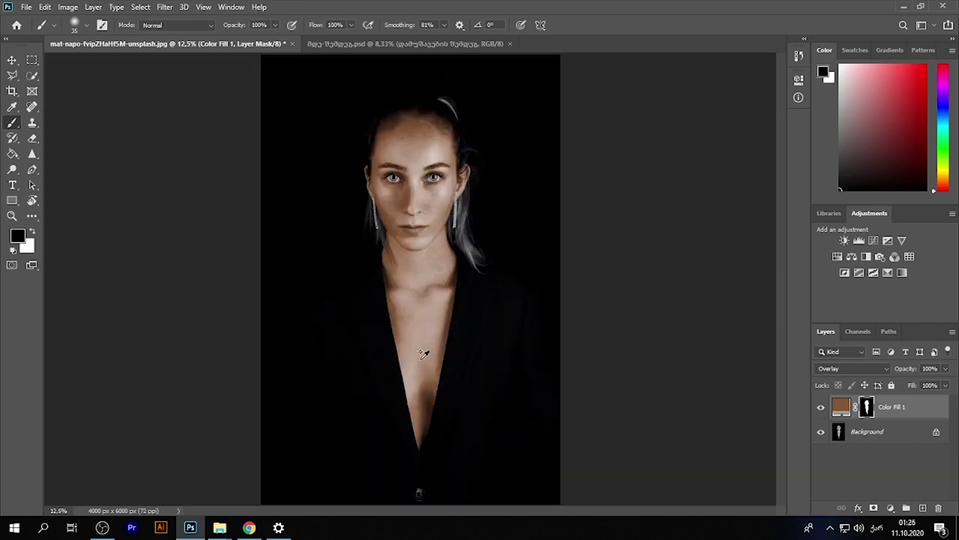
scroll(447, 178, up, 2)
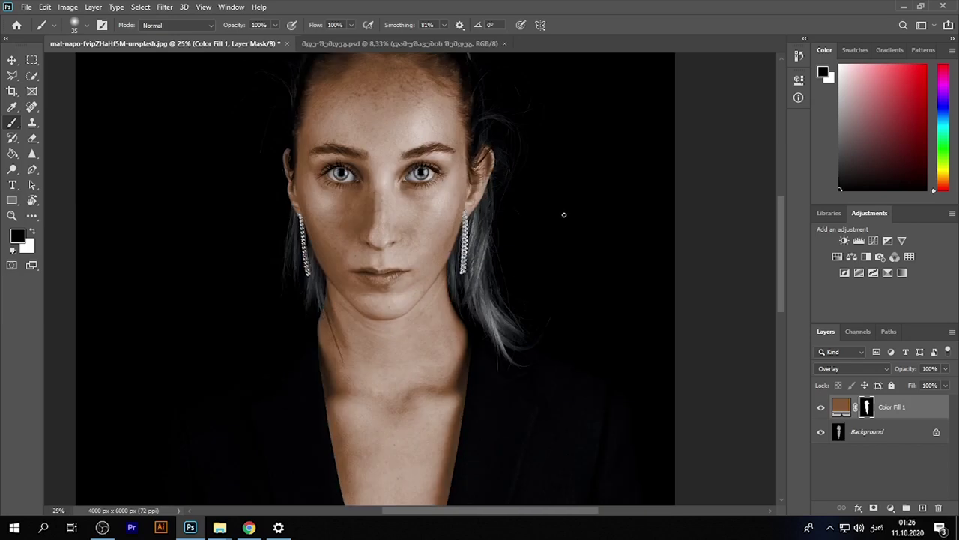
scroll(558, 225, down, 1)
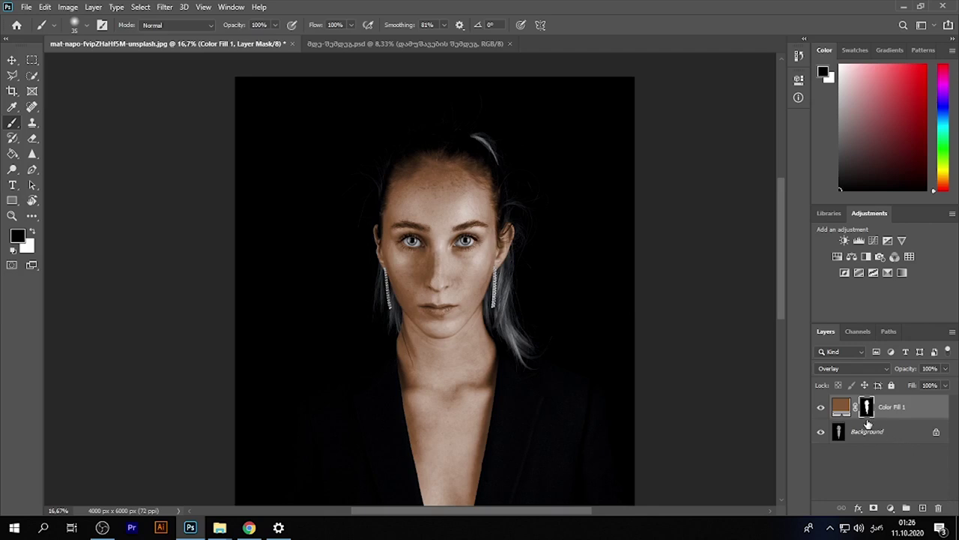
ctrl+click(868, 409)
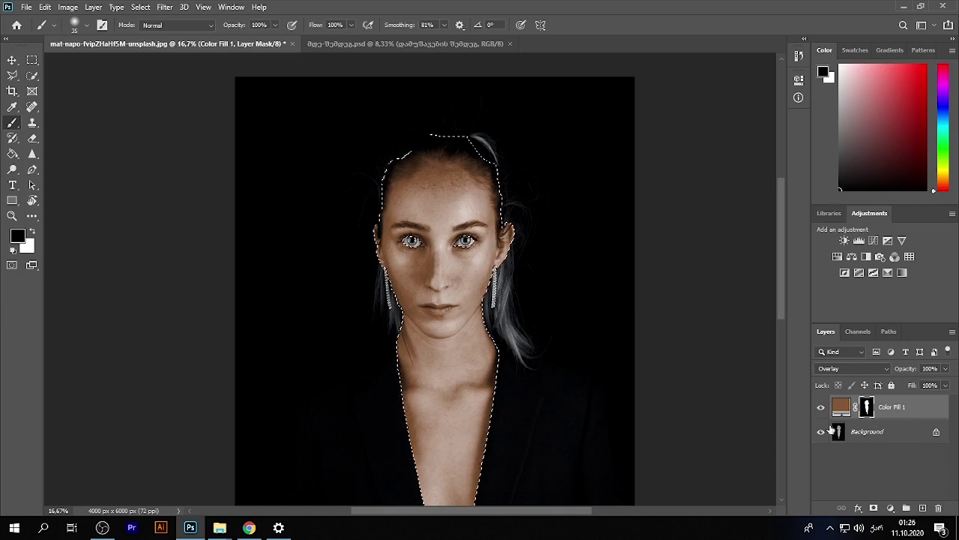
click(140, 7)
click(152, 55)
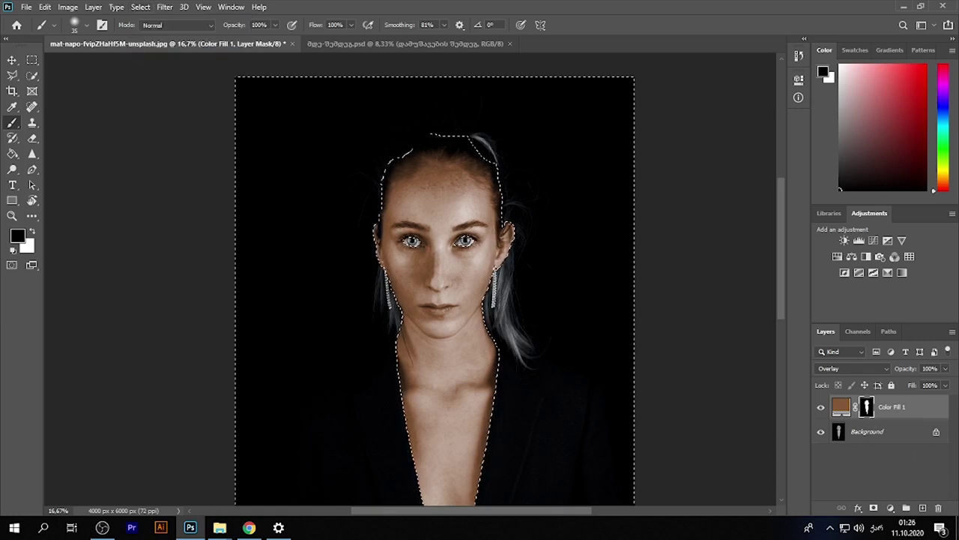
click(891, 509)
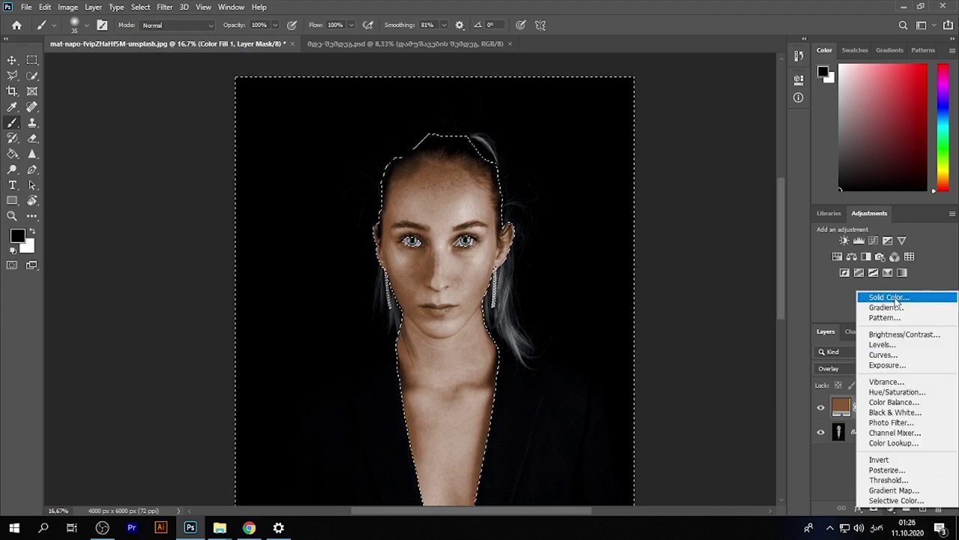
Step: Add a beige solid colour fill in Overlay over the non-skin selection and target its mask
click(889, 297)
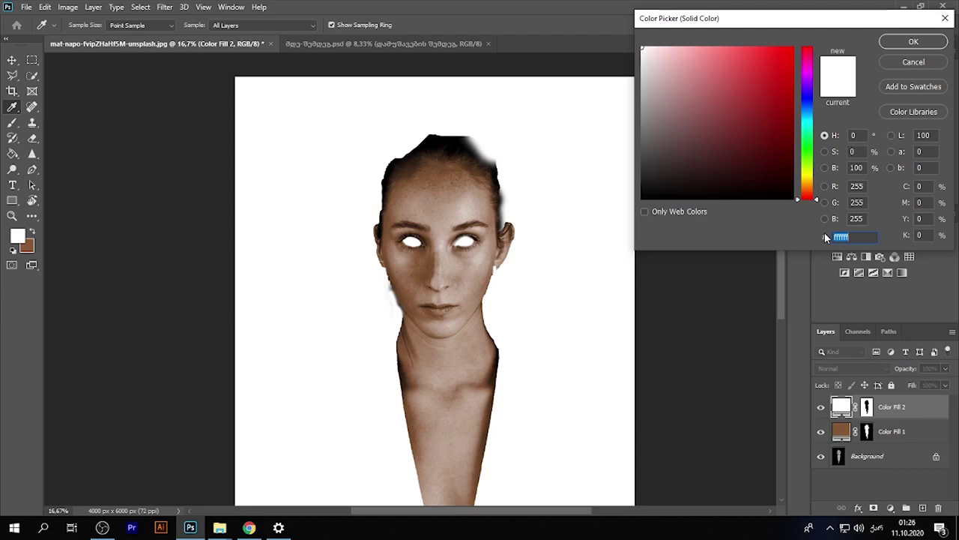
text(b)
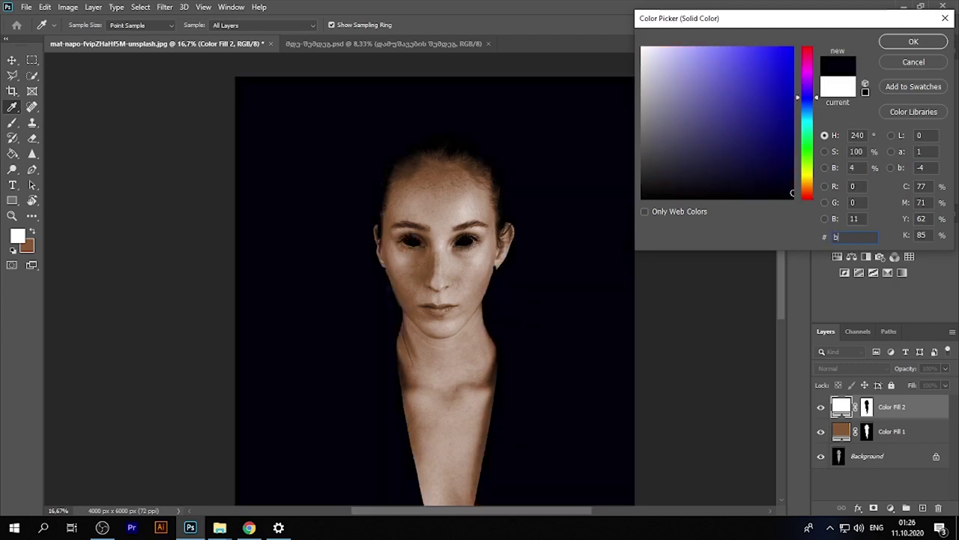
text(ca98a)
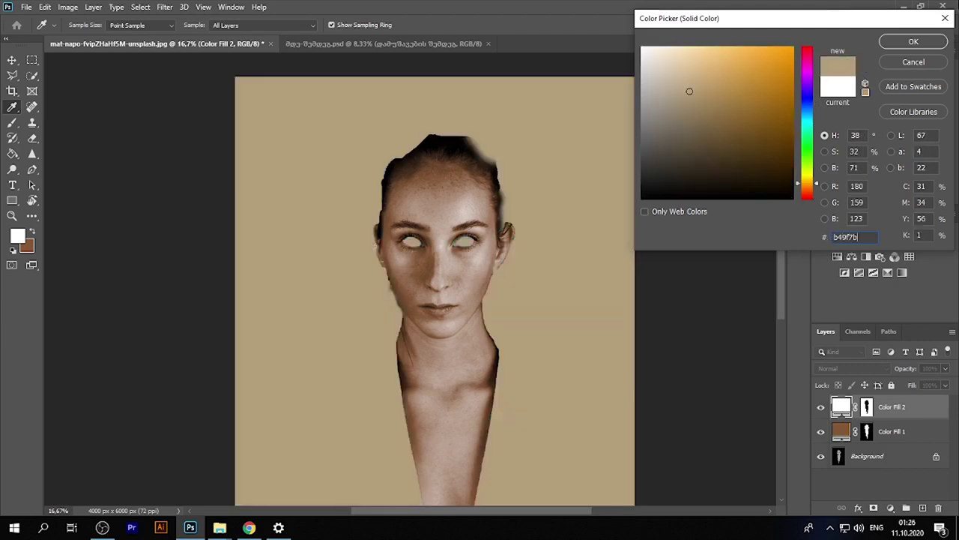
key(Return)
click(854, 368)
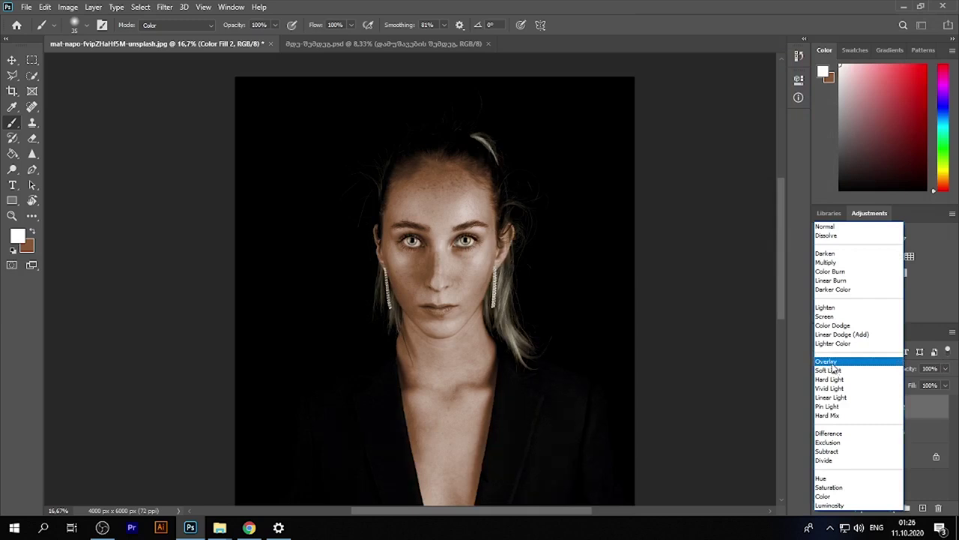
click(847, 368)
click(867, 406)
key(d)
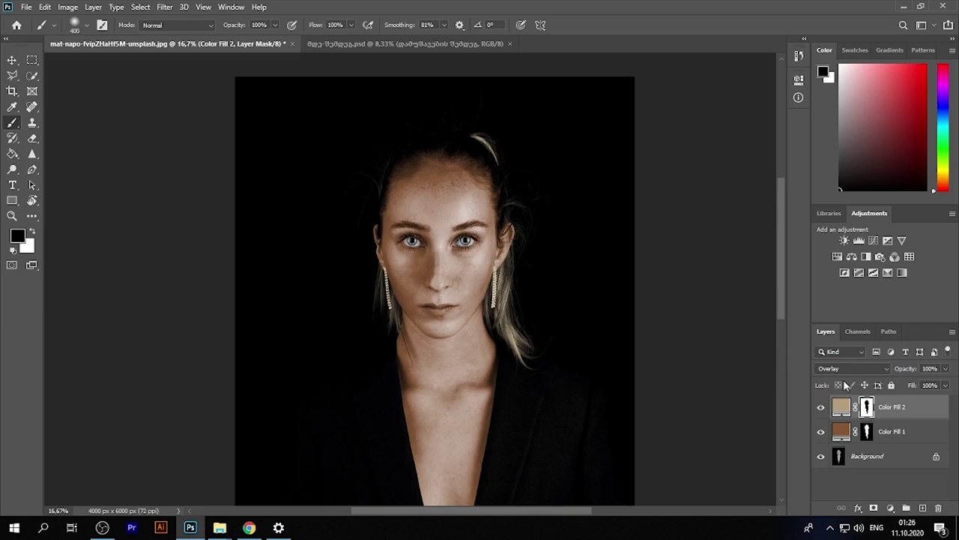
double_click(839, 407)
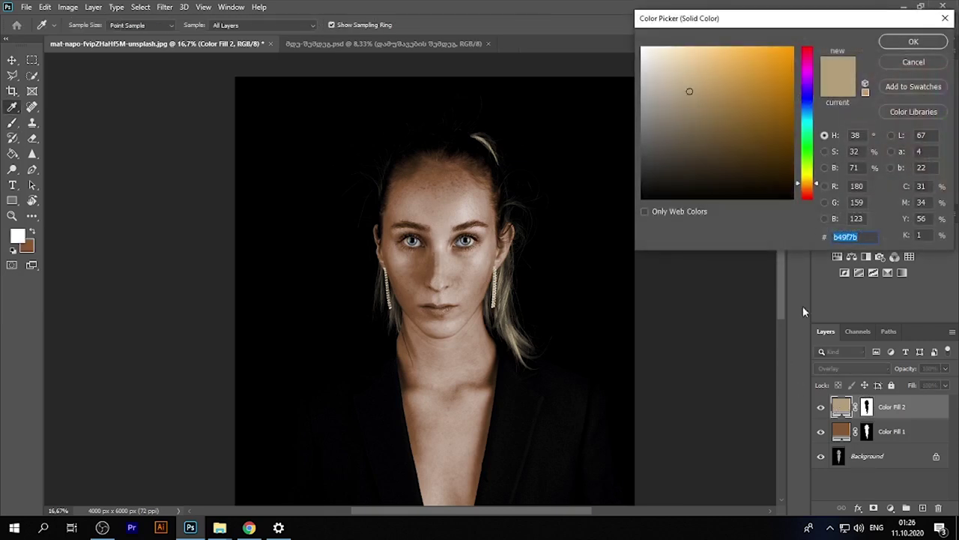
Step: Shift Color Fill 2's hue to blue-violet so the hair turns lavender
drag(818, 189, 807, 109)
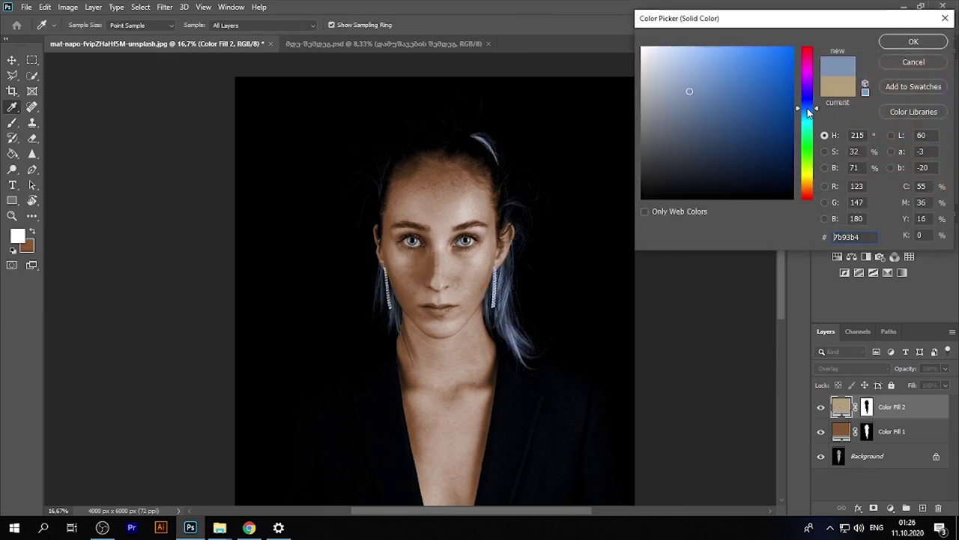
drag(806, 108, 816, 107)
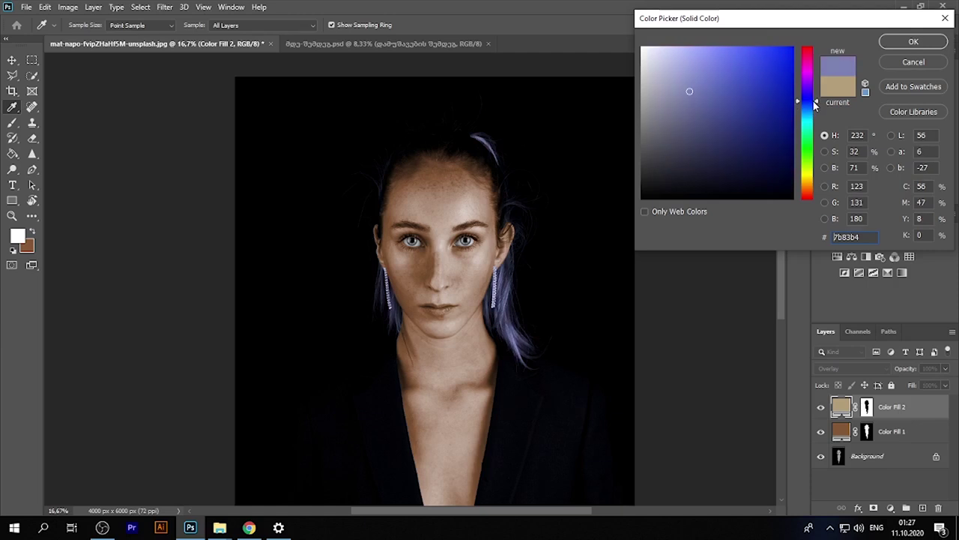
click(900, 47)
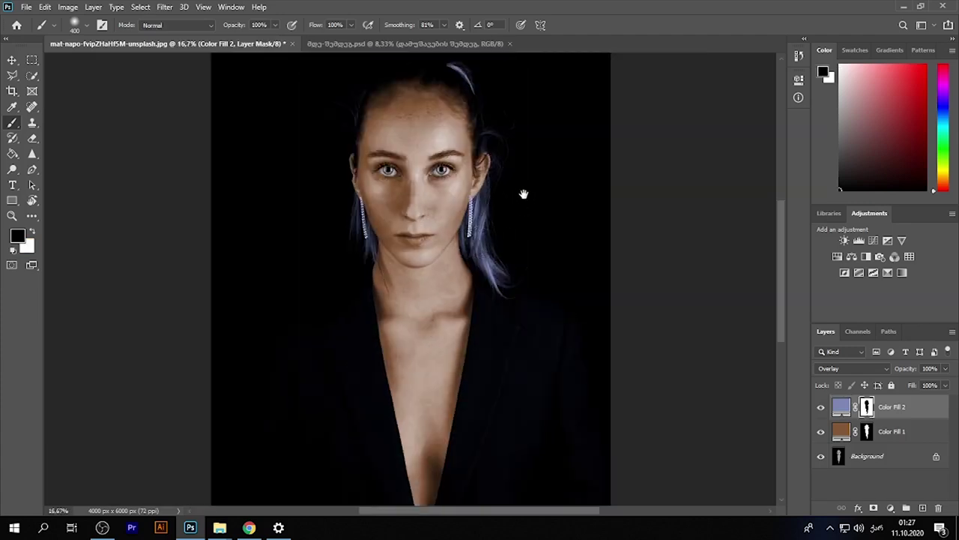
drag(523, 194, 533, 217)
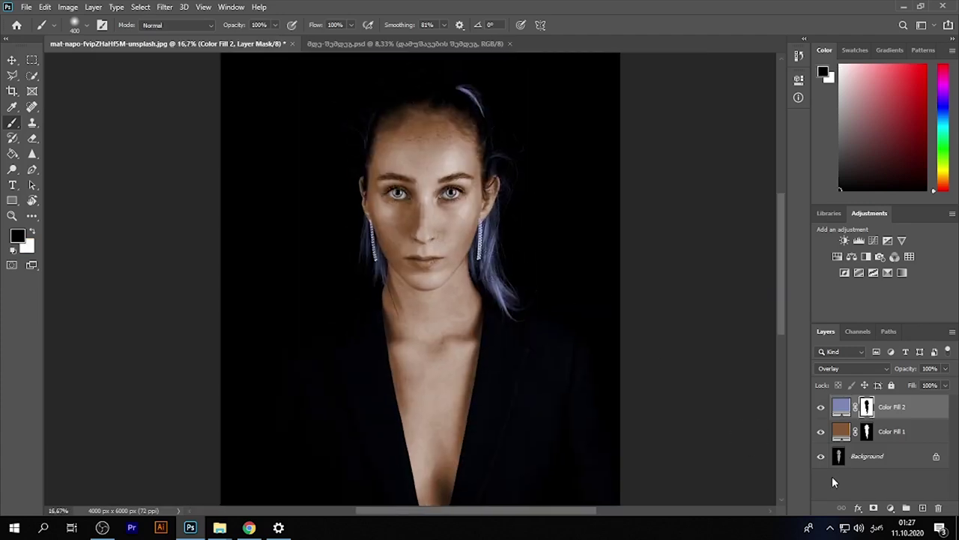
Step: Add a navy solid colour fill layer and fill its mask with black
click(891, 508)
click(888, 295)
text(212e5)
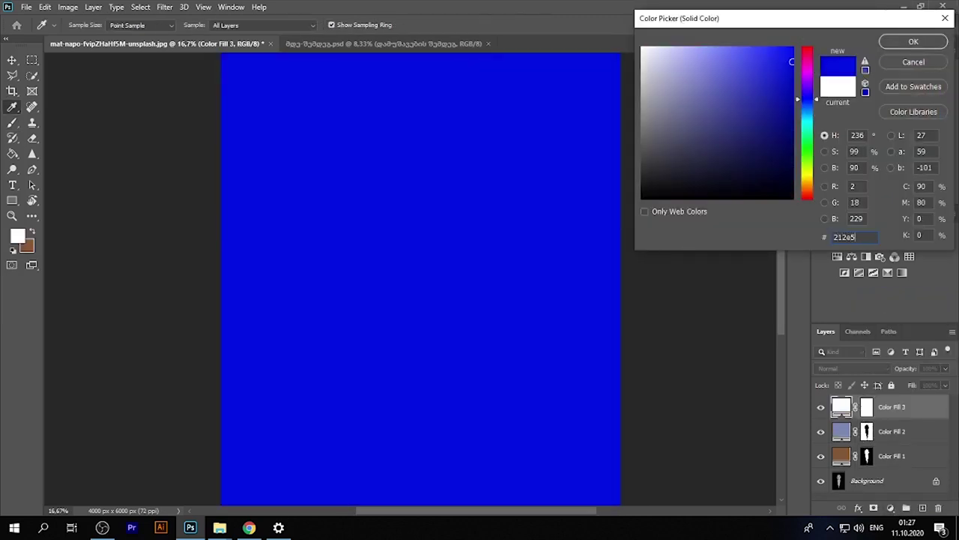
key(Return)
key(d)
click(465, 281)
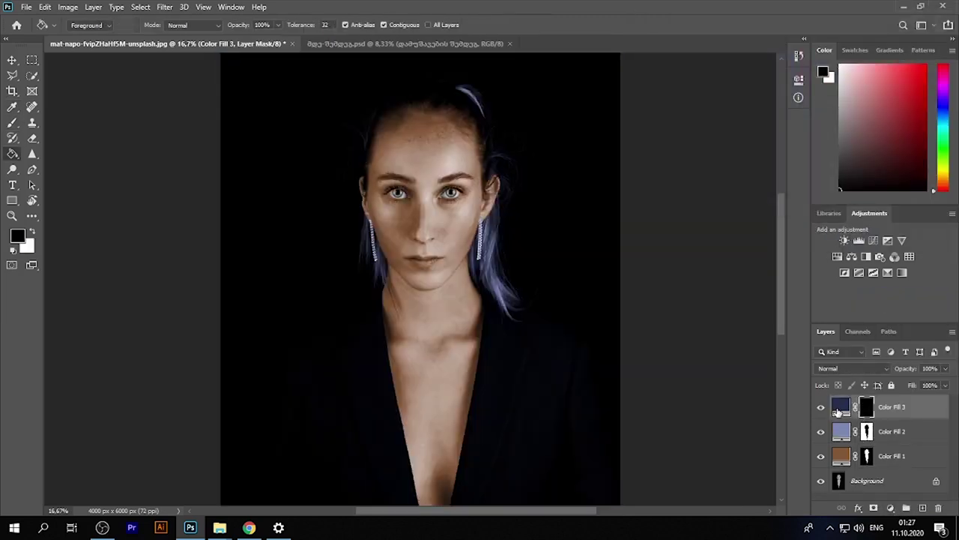
Step: Paint both irises white into the mask and set the navy fill to Overlay
key(b)
scroll(442, 190, up, 4)
key(x)
drag(458, 179, 480, 185)
click(840, 368)
click(826, 362)
drag(244, 176, 266, 187)
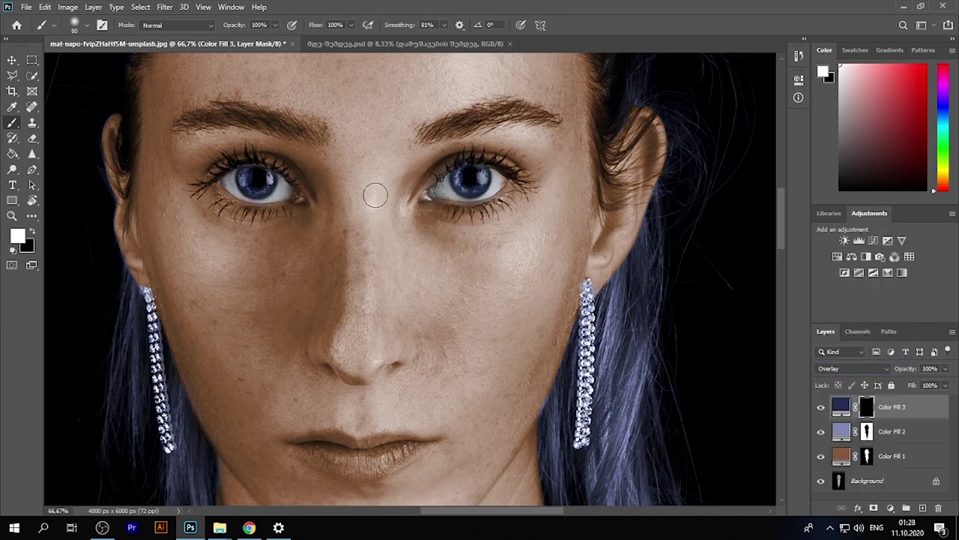
scroll(356, 195, down, 3)
scroll(442, 180, up, 3)
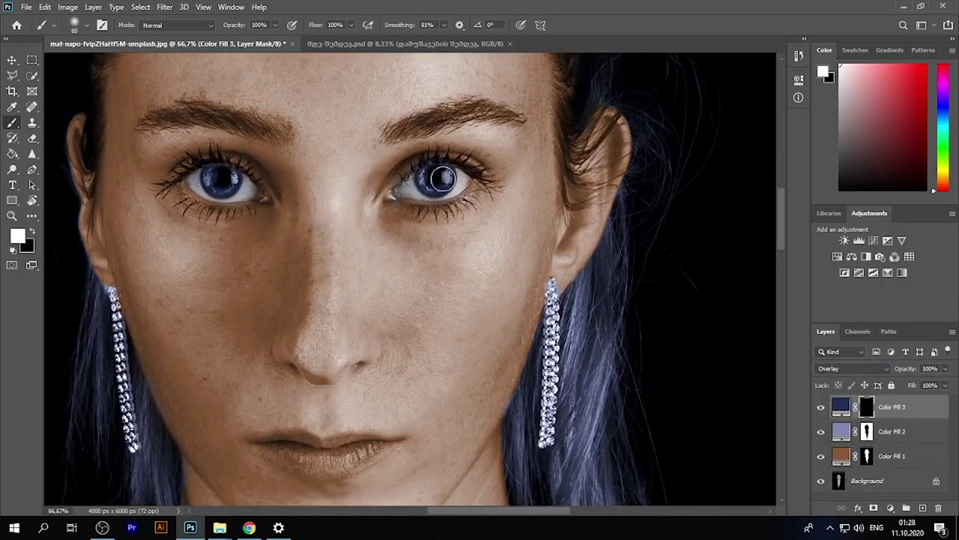
scroll(225, 187, down, 2)
drag(317, 342, 433, 271)
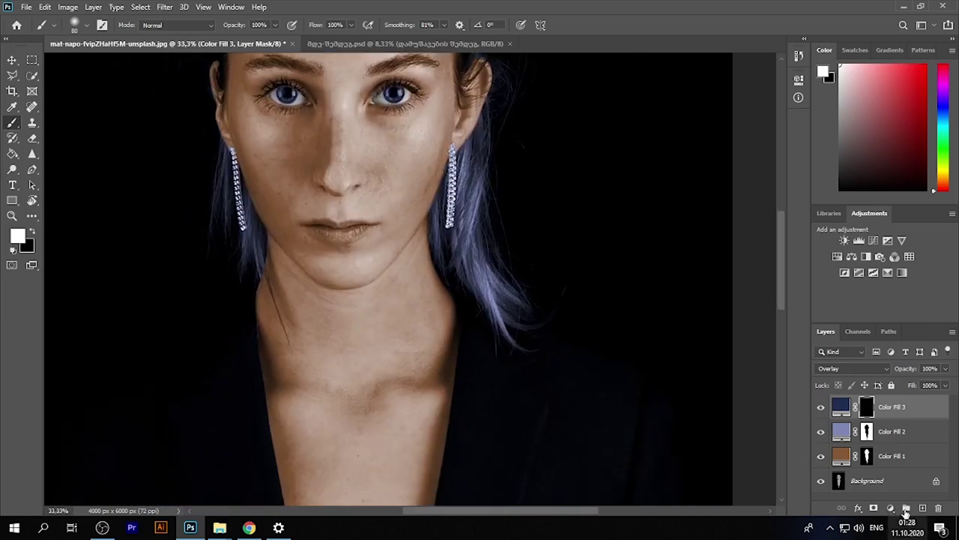
click(890, 508)
Step: Add a dark red 3e1211 solid colour fill and fill its mask with black
click(892, 302)
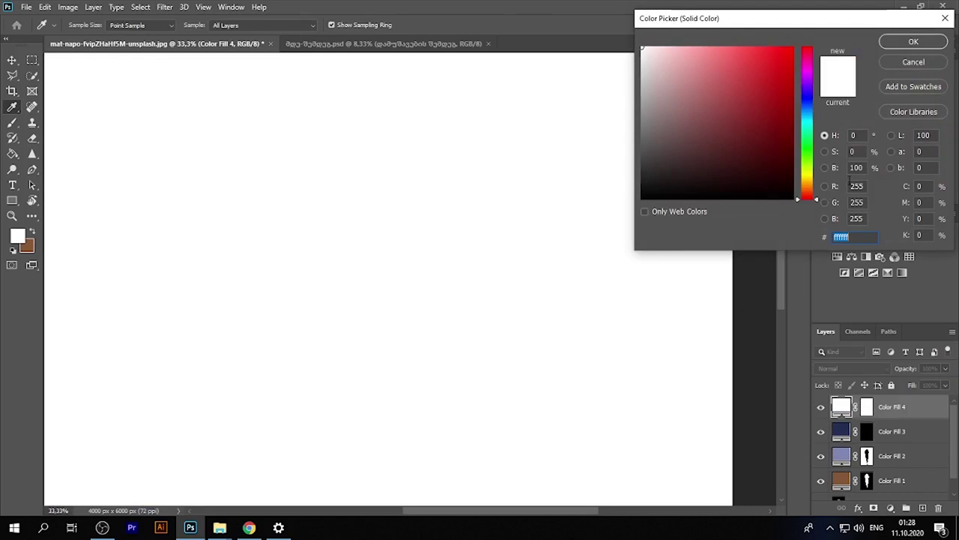
text(3e1211)
key(Return)
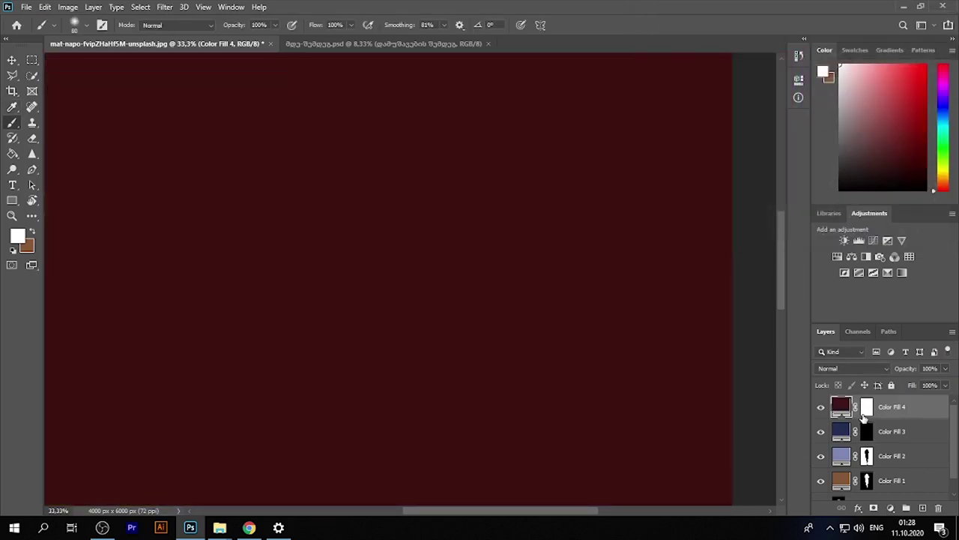
key(g)
key(x)
click(342, 281)
Step: Paint the lips white into the mask and blend the red fill as Overlay
key(ctrl+1)
drag(302, 260, 418, 312)
key(b)
key(x)
drag(326, 304, 427, 264)
click(853, 368)
click(840, 375)
key(bracketleft)
key(bracketleft)
key(bracketleft)
mouse_move(267, 262)
mouse_down()
mouse_move(276, 291)
mouse_move(296, 287)
mouse_move(287, 285)
mouse_move(274, 317)
mouse_move(219, 279)
mouse_up()
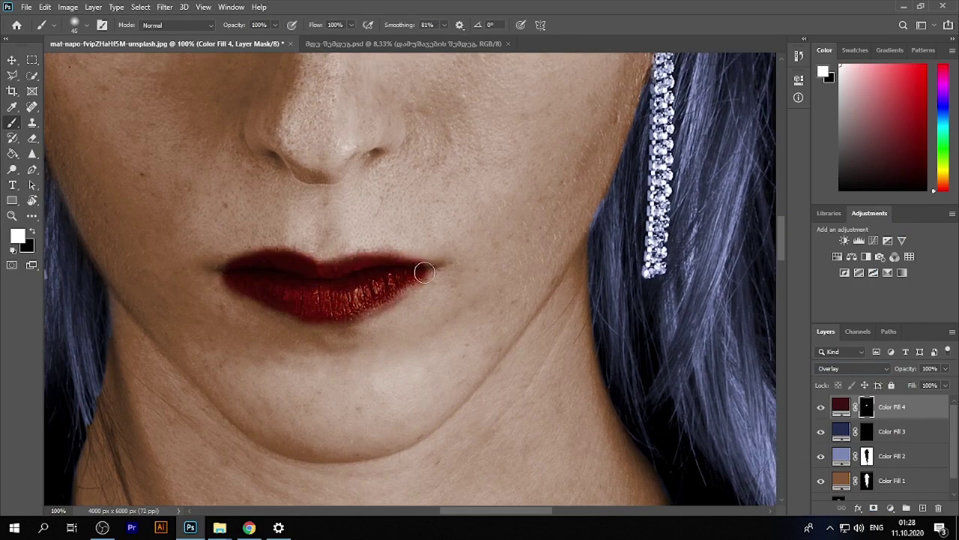
Step: Lower the red fill to 91% opacity and extend the red into both lip corners
scroll(218, 279, down, 1)
scroll(234, 282, up, 1)
scroll(234, 282, down, 3)
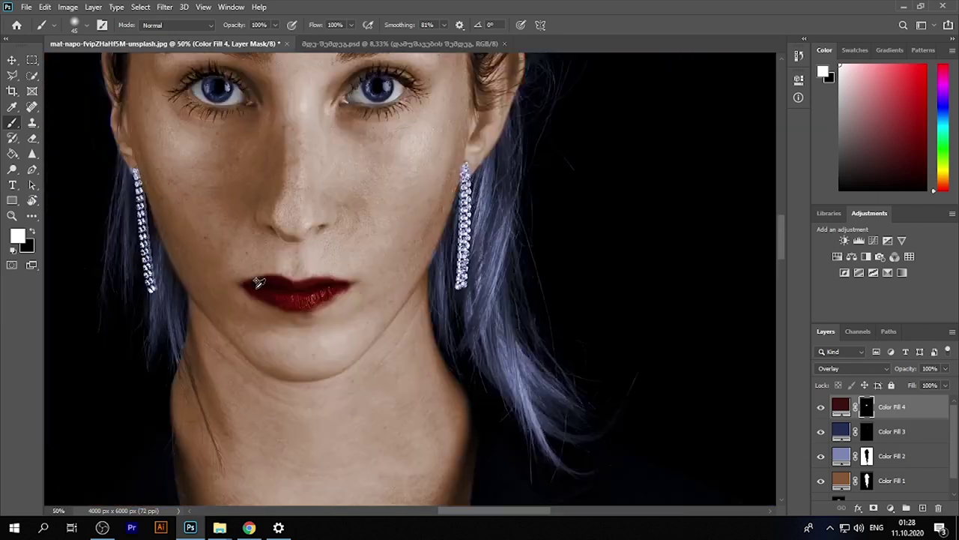
scroll(342, 309, down, 1)
drag(950, 368, 936, 385)
scroll(212, 283, up, 3)
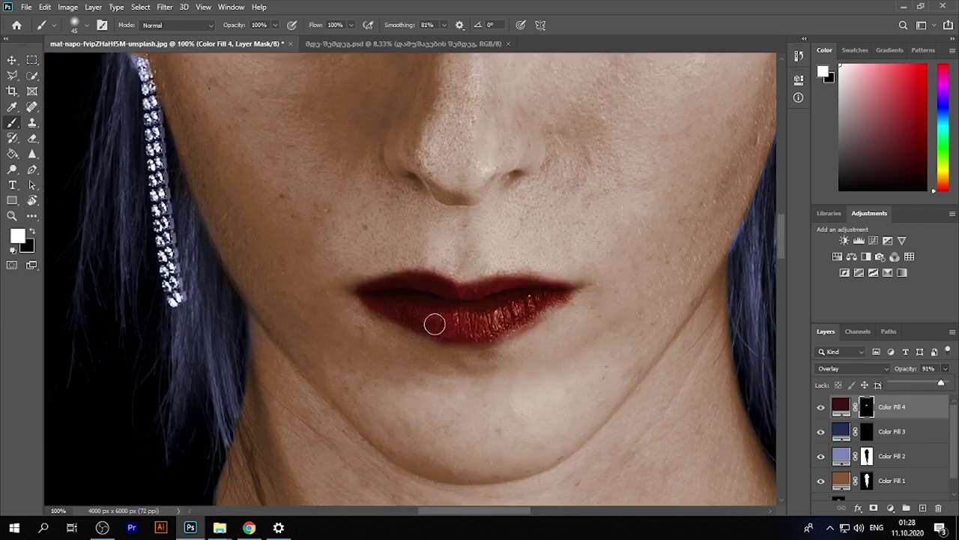
mouse_move(366, 293)
mouse_down()
mouse_move(456, 307)
mouse_move(507, 278)
mouse_move(543, 294)
mouse_up()
key(bracketleft)
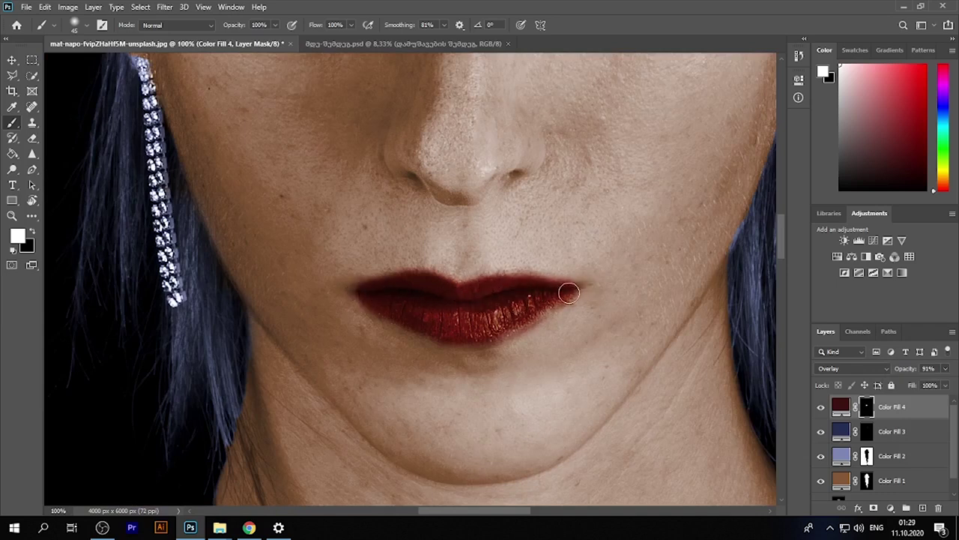
mouse_move(568, 288)
mouse_down()
mouse_move(589, 288)
mouse_move(564, 317)
mouse_up()
key(bracketright)
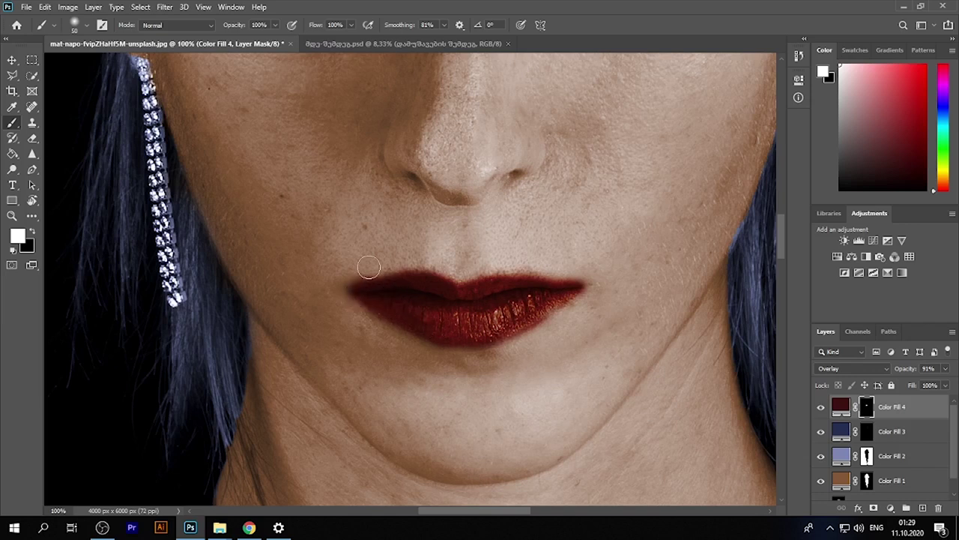
key(x)
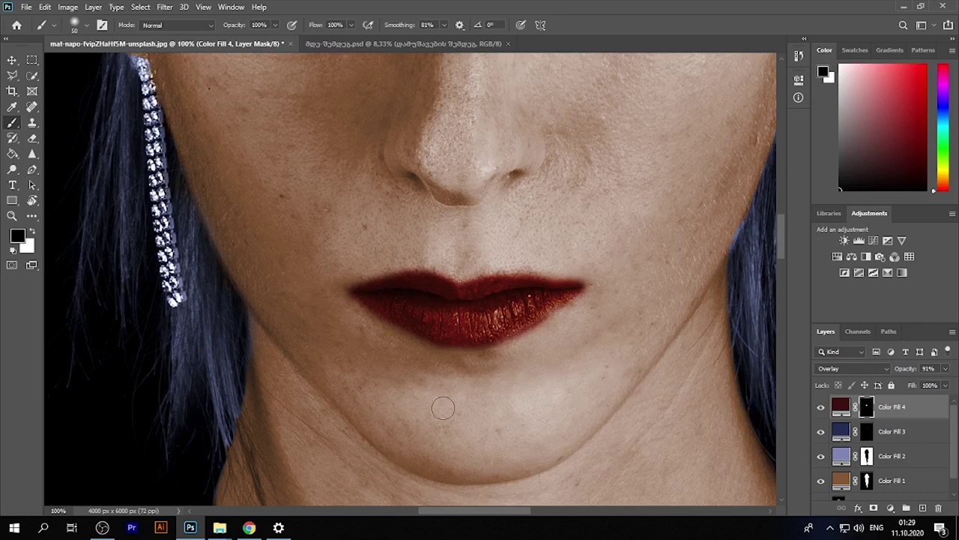
scroll(363, 325, down, 3)
scroll(374, 330, down, 1)
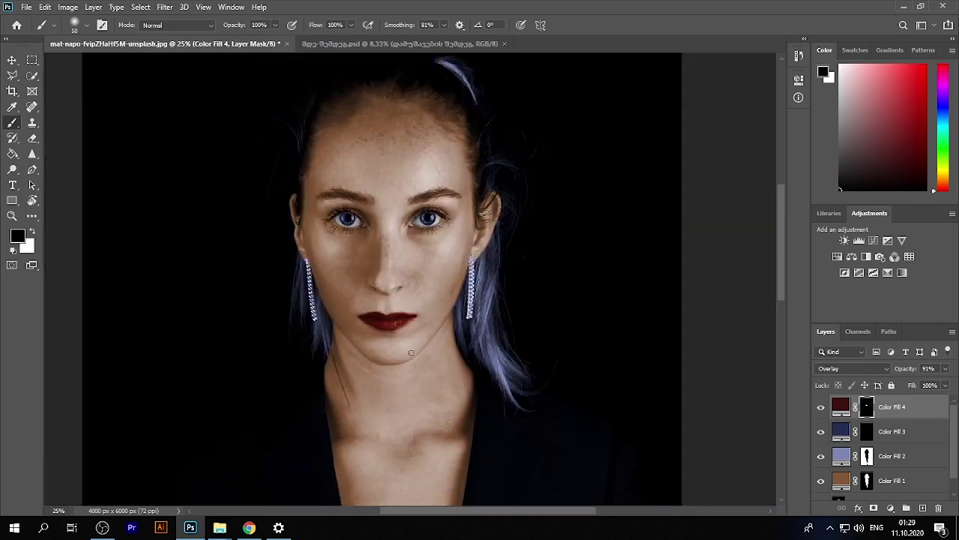
scroll(446, 367, down, 1)
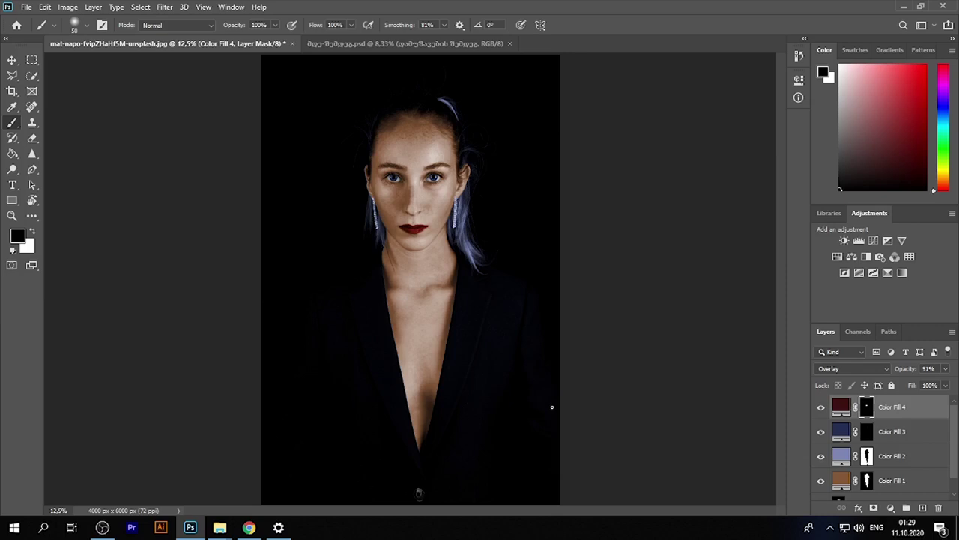
scroll(862, 457, down, 1)
scroll(862, 473, up, 1)
Step: Add Layer 1 and set the brush to Color mode at 11% opacity with a brown
click(923, 508)
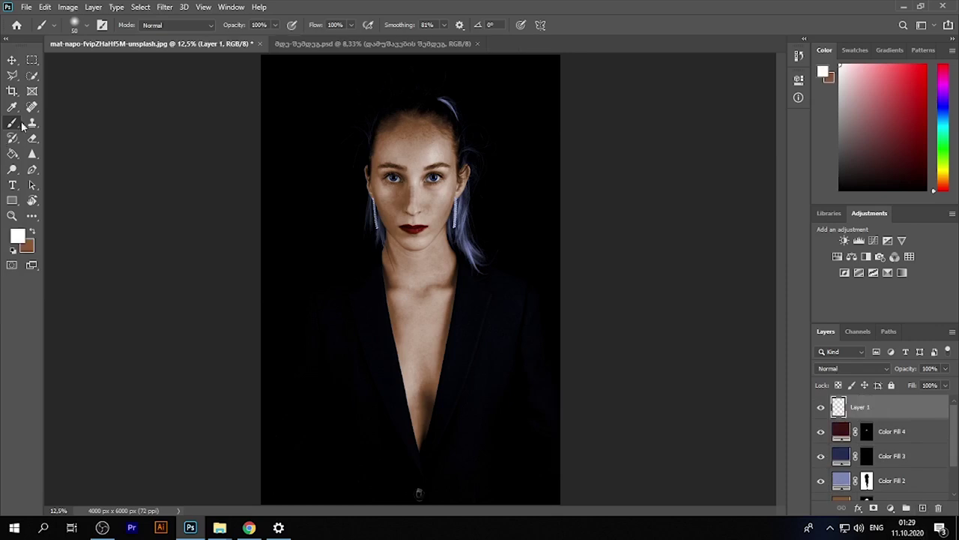
click(175, 25)
click(158, 323)
drag(942, 141, 939, 188)
click(876, 134)
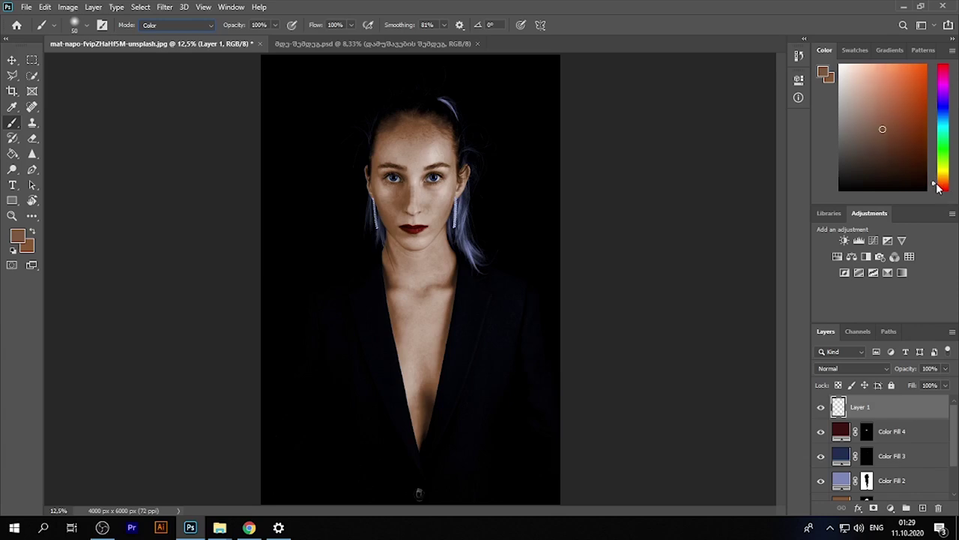
click(876, 120)
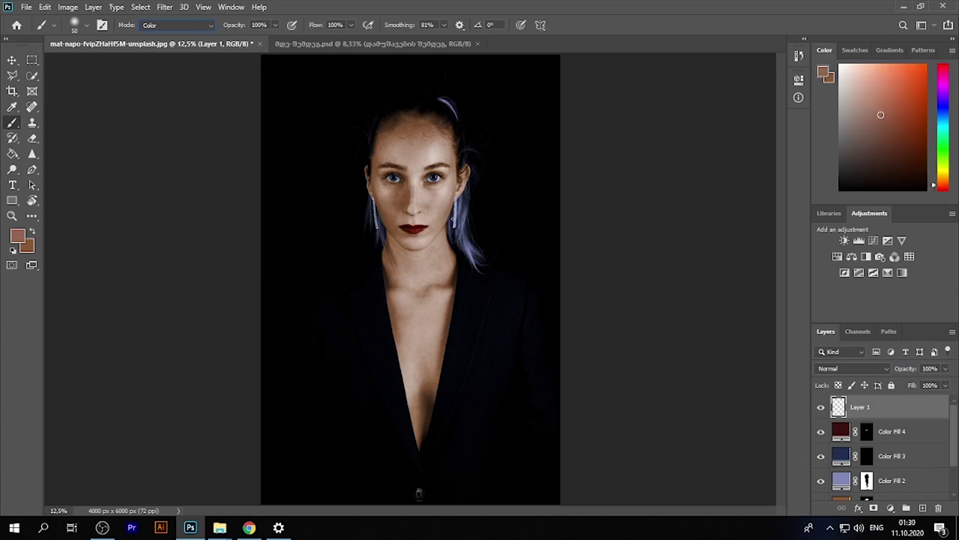
scroll(442, 209, up, 4)
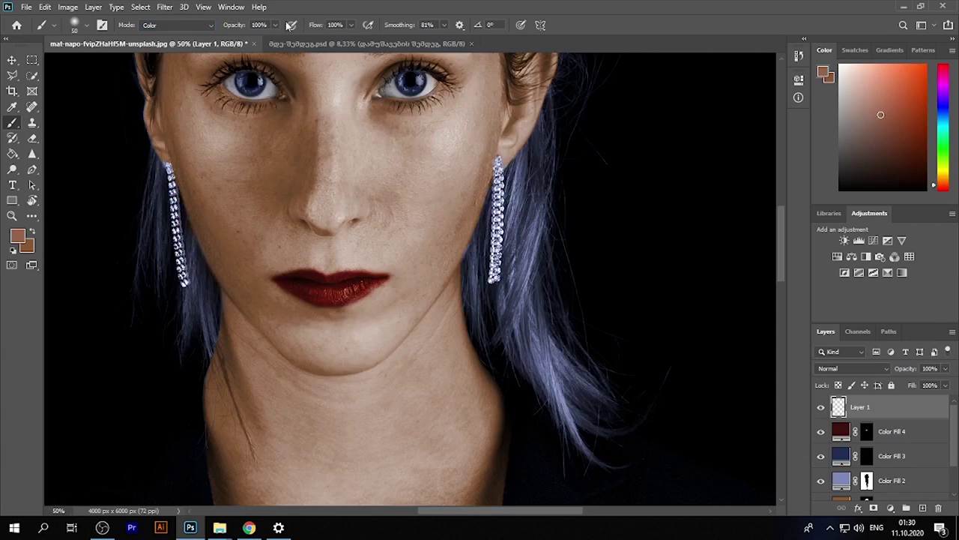
drag(271, 28, 253, 41)
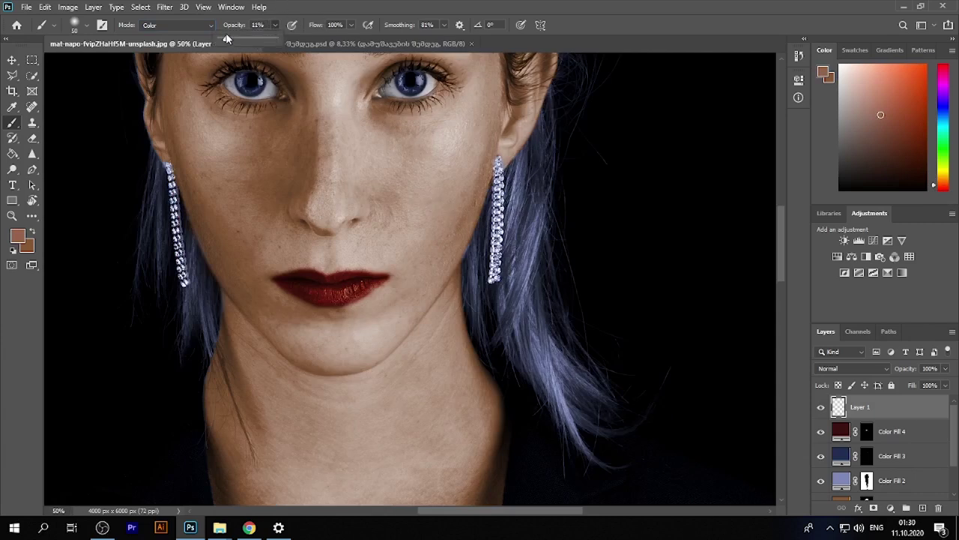
Step: Pick a reddish colour, enlarge the brush to 300 and paint blush onto the cheeks
click(881, 120)
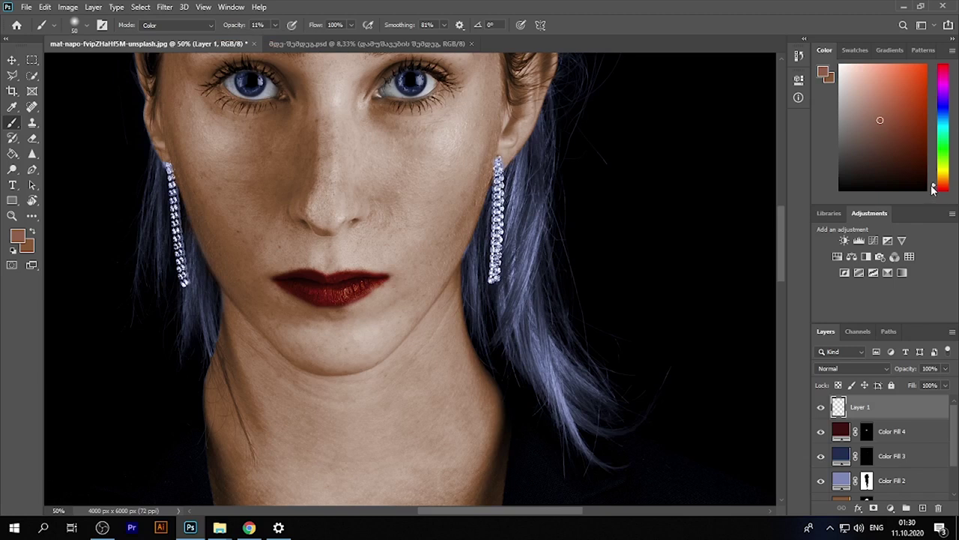
drag(933, 189, 935, 195)
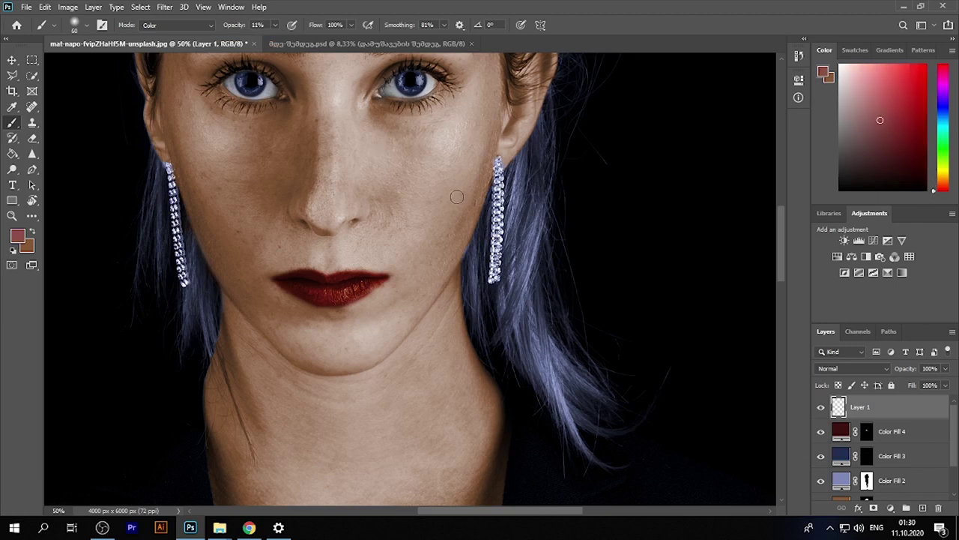
key(bracketright)
key(bracketright)
key(bracketright)
drag(440, 193, 436, 138)
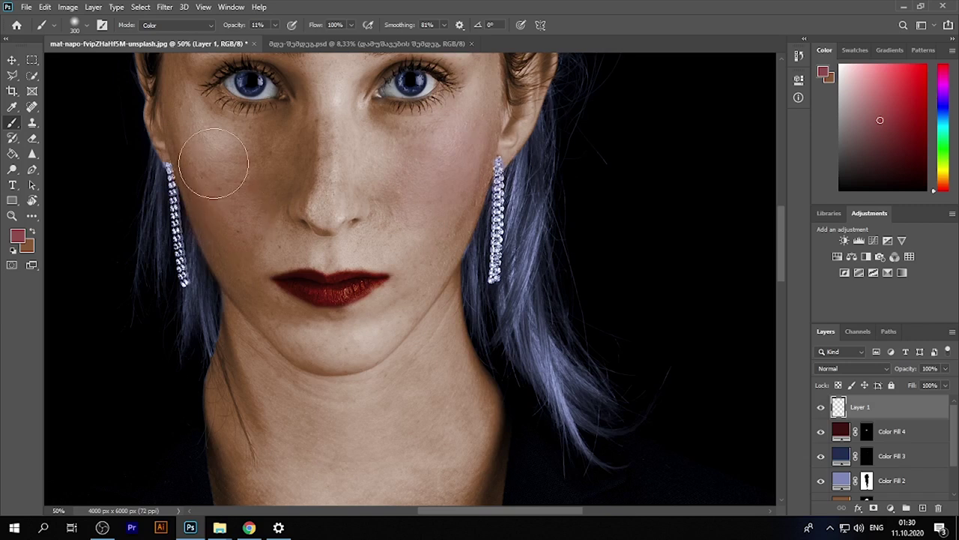
drag(230, 163, 255, 270)
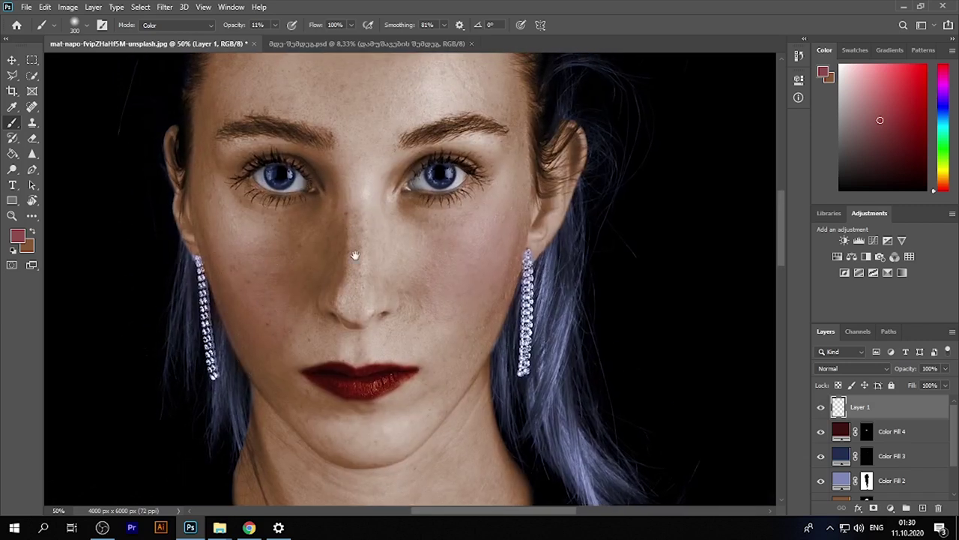
scroll(345, 150, up, 1)
scroll(317, 112, up, 1)
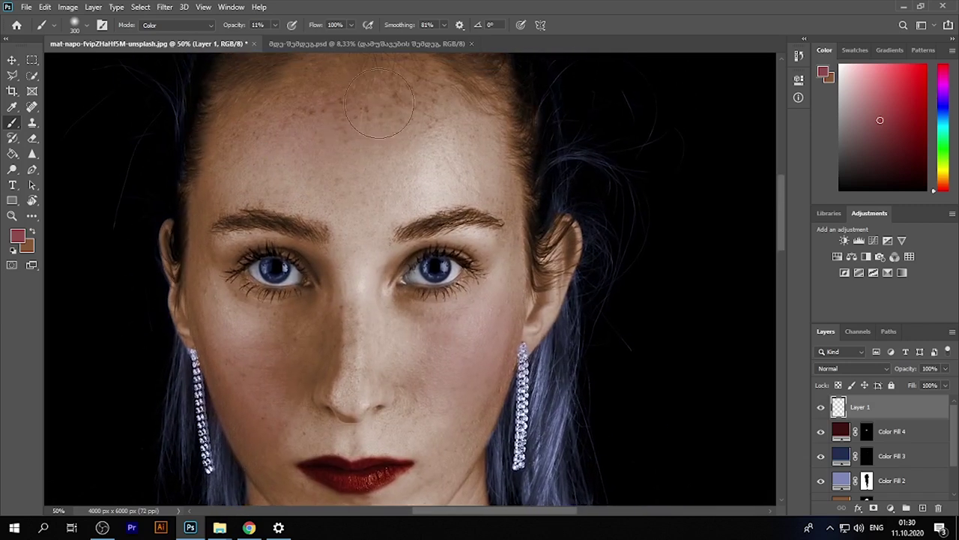
scroll(385, 322, down, 3)
scroll(375, 422, down, 1)
scroll(415, 388, up, 1)
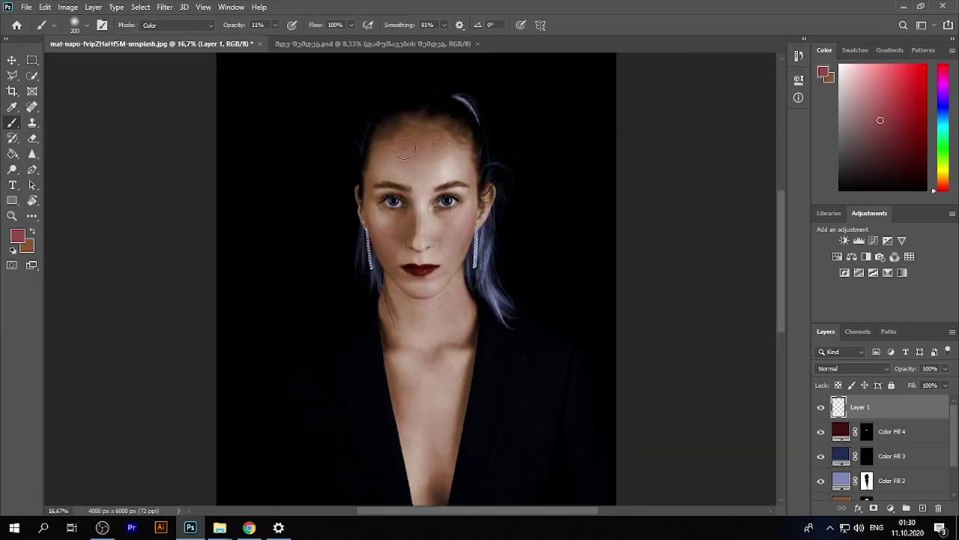
Step: Lower Layer 1 to 47% opacity and switch the brush to light beige at 19%
click(946, 368)
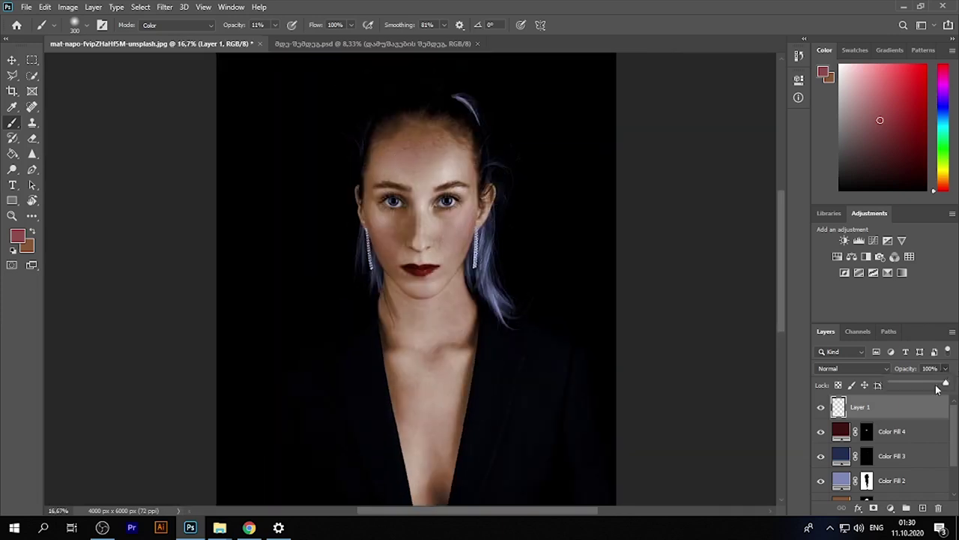
drag(929, 385, 918, 384)
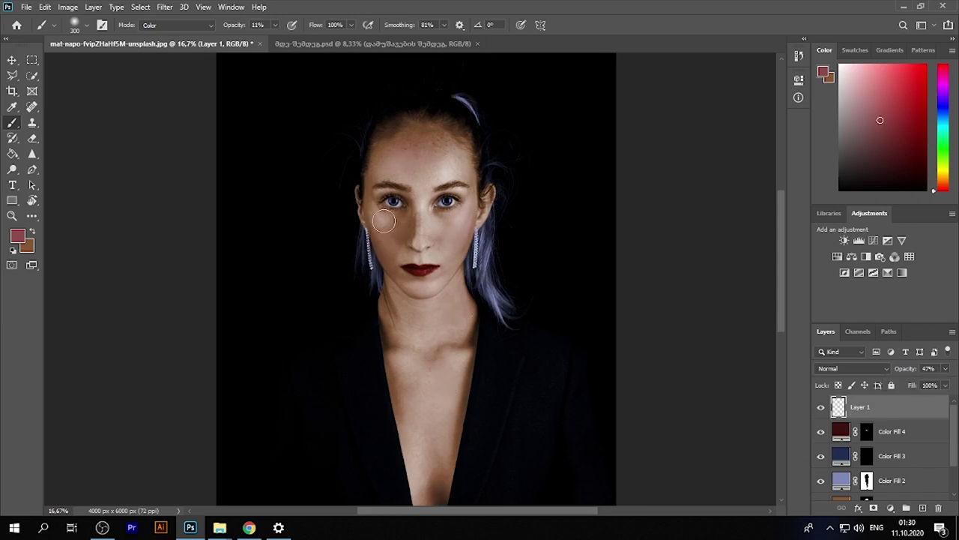
drag(943, 188, 943, 180)
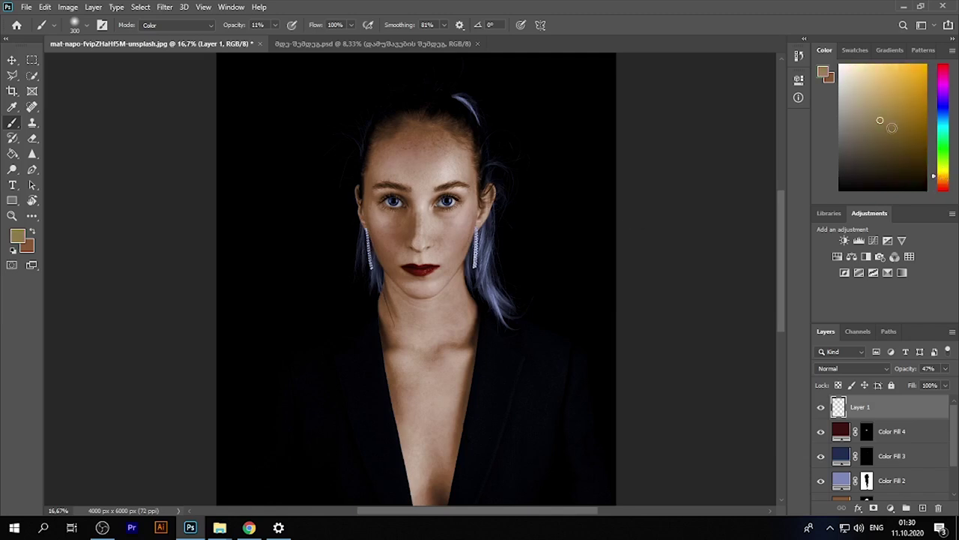
drag(892, 129, 863, 98)
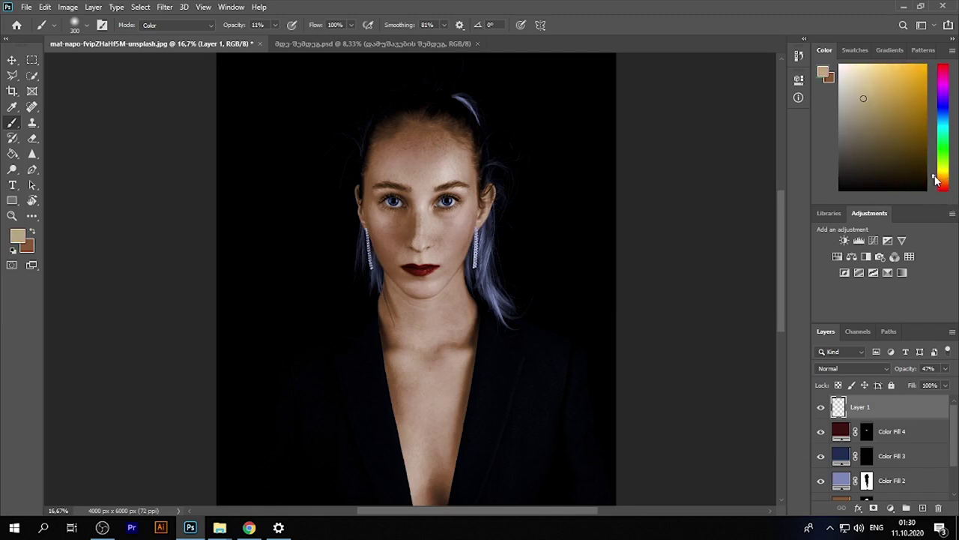
scroll(440, 165, up, 4)
key(1)
key(9)
scroll(406, 160, down, 2)
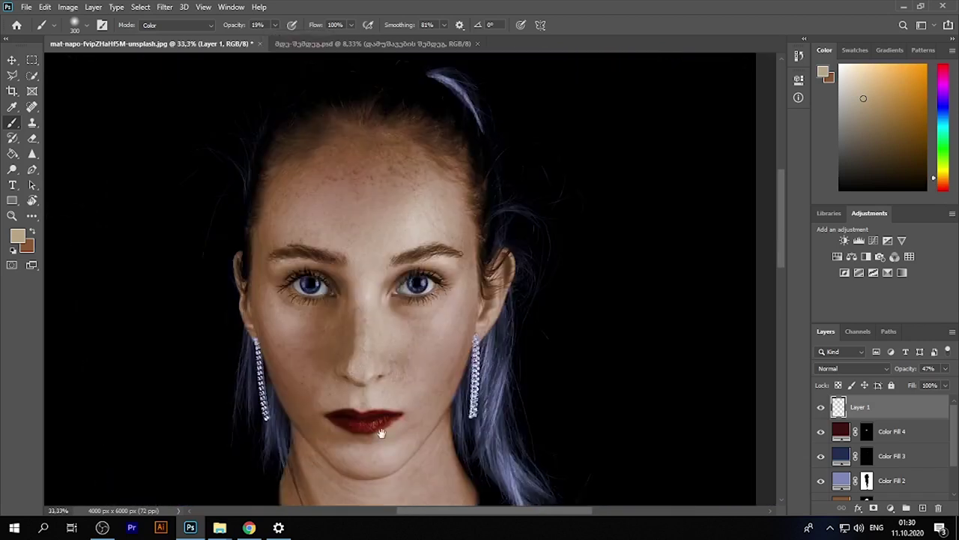
scroll(406, 160, down, 2)
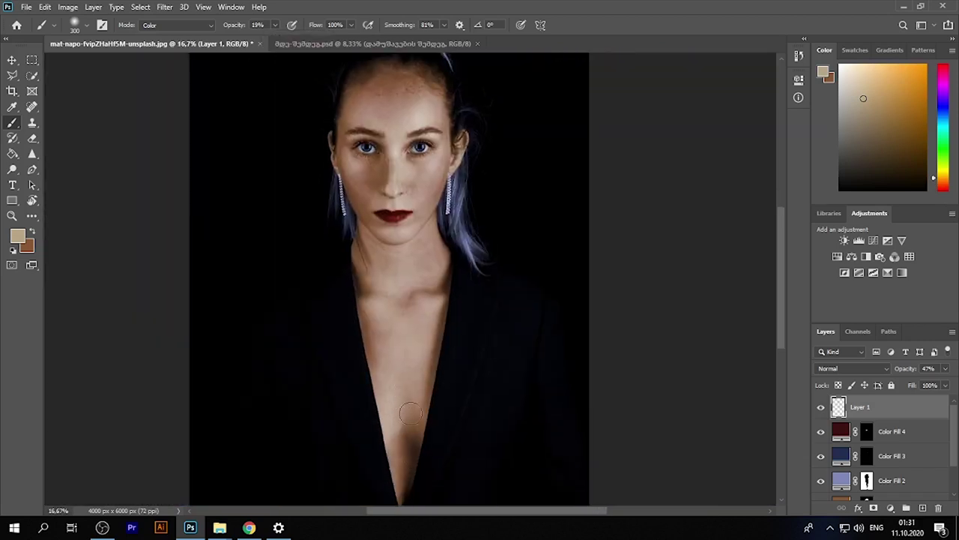
scroll(429, 138, up, 4)
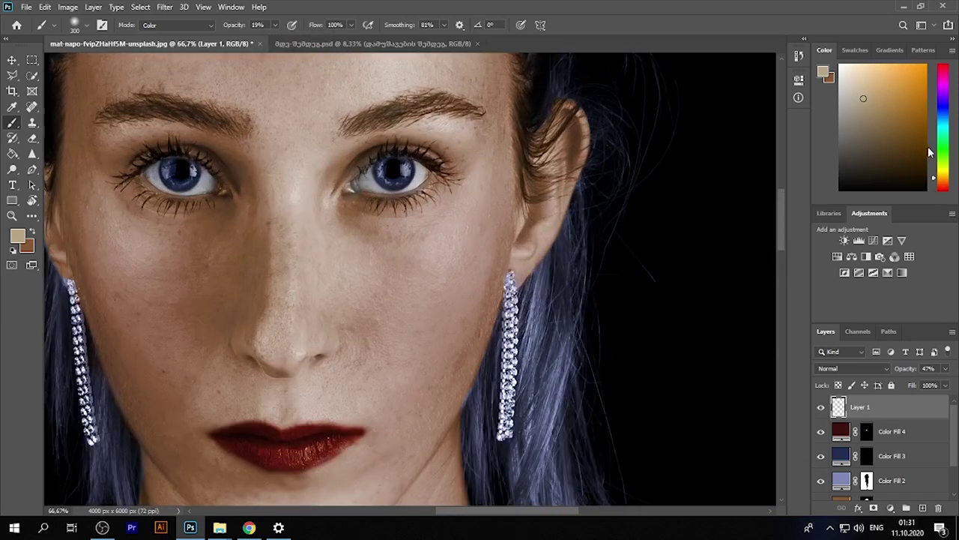
Step: Set the brush to dark green, size 15, at 58% opacity for the iris
click(933, 148)
click(885, 153)
scroll(300, 225, up, 3)
key(1)
key(2)
scroll(302, 306, up, 2)
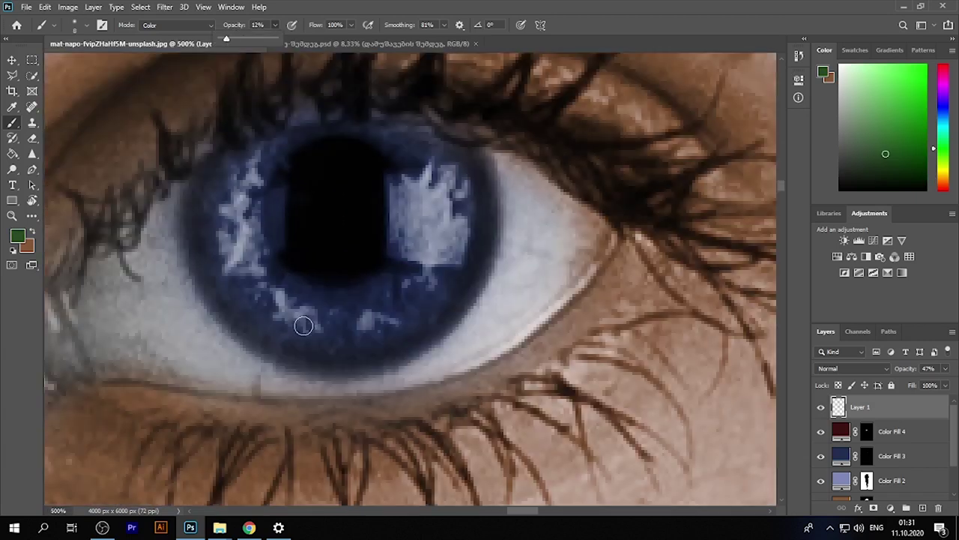
key(])
key(])
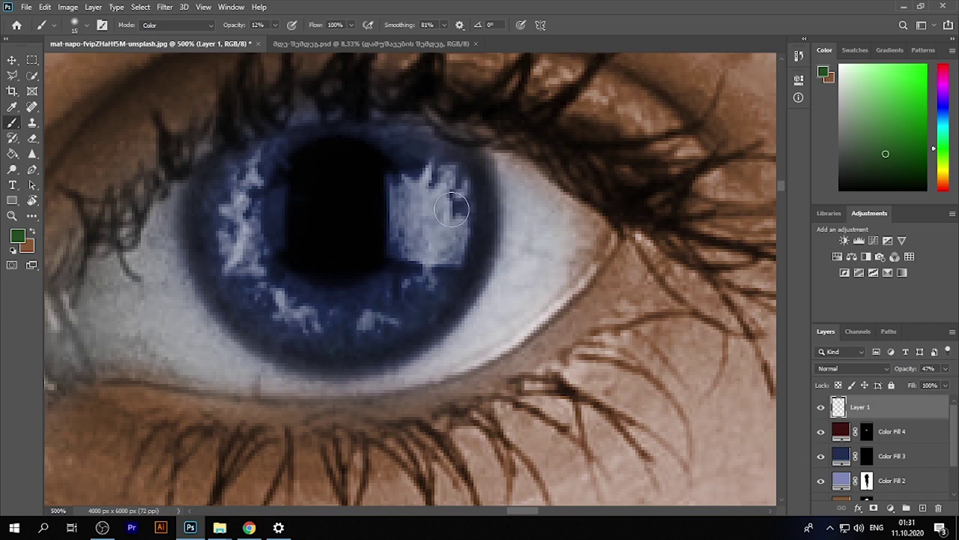
drag(275, 25, 301, 42)
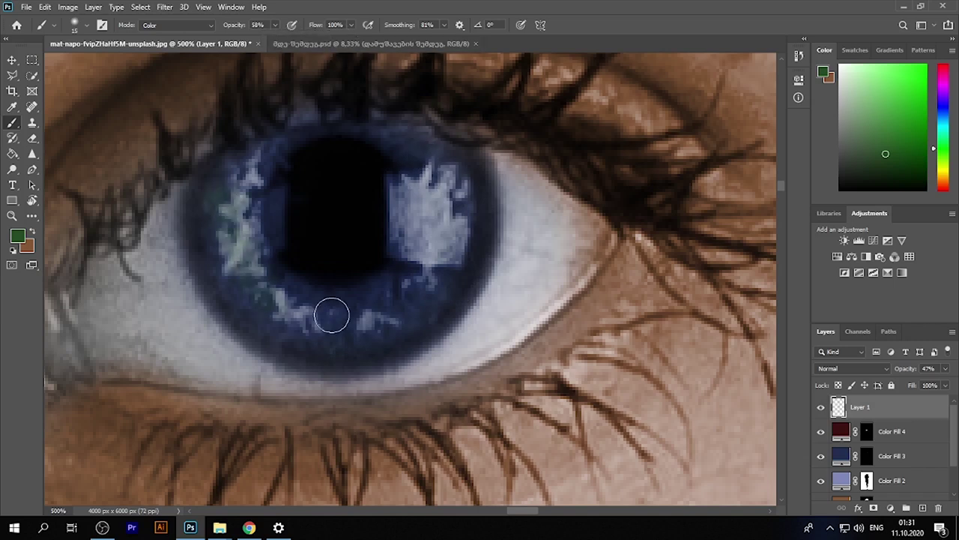
Step: Zoom out and back in to review the whole recoloured portrait
scroll(300, 332, down, 2)
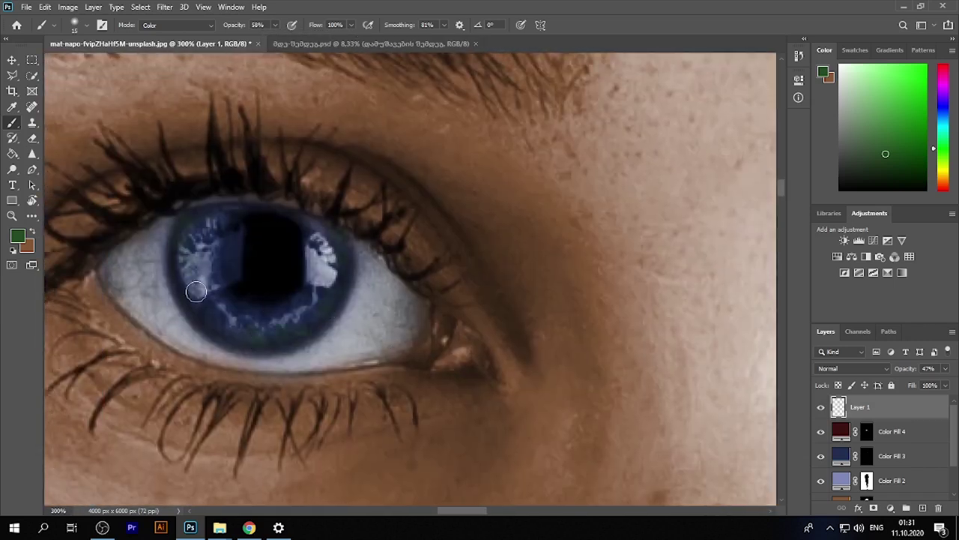
scroll(344, 320, down, 2)
scroll(344, 320, down, 2)
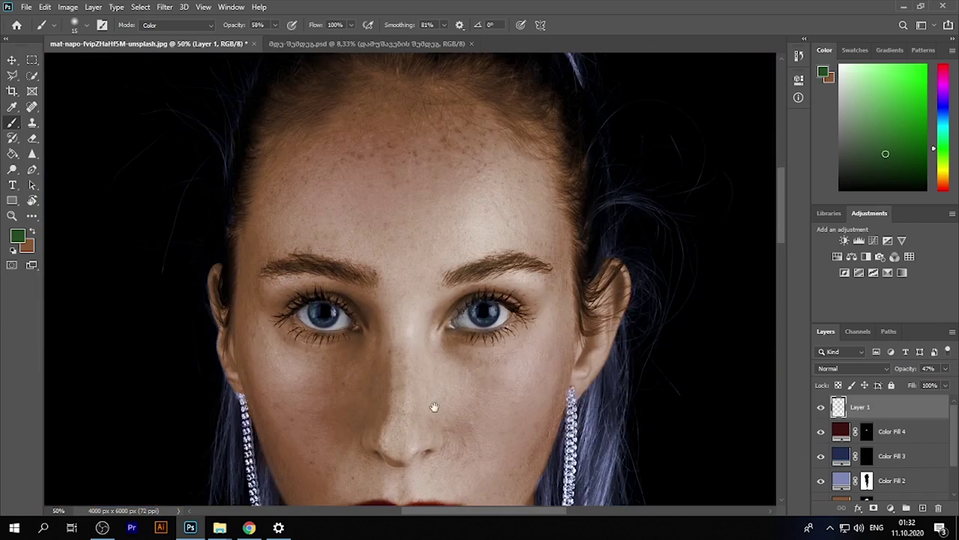
scroll(328, 317, down, 1)
scroll(322, 315, down, 2)
scroll(322, 285, down, 2)
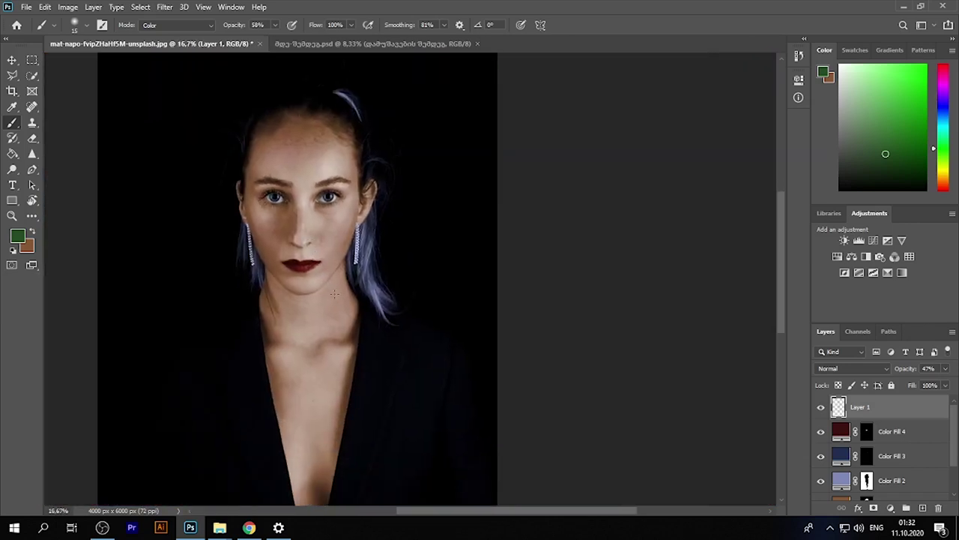
scroll(375, 368, down, 1)
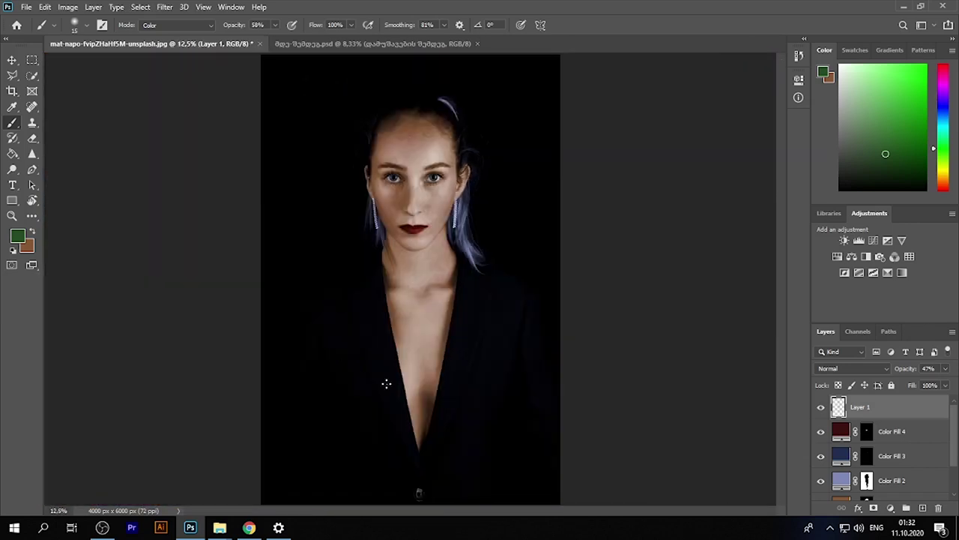
scroll(502, 247, up, 4)
scroll(502, 241, up, 3)
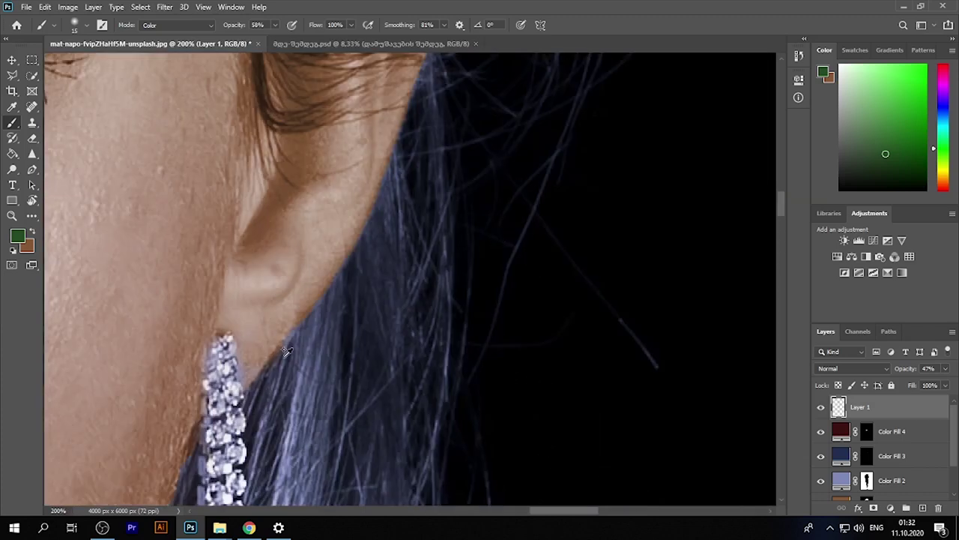
scroll(296, 338, up, 2)
scroll(276, 323, down, 5)
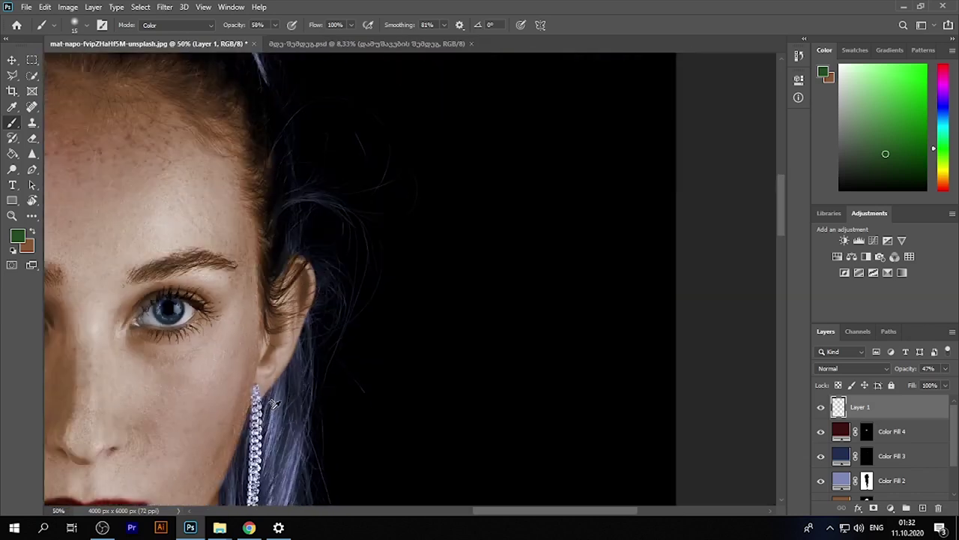
scroll(276, 322, down, 4)
scroll(275, 322, up, 1)
scroll(408, 172, down, 1)
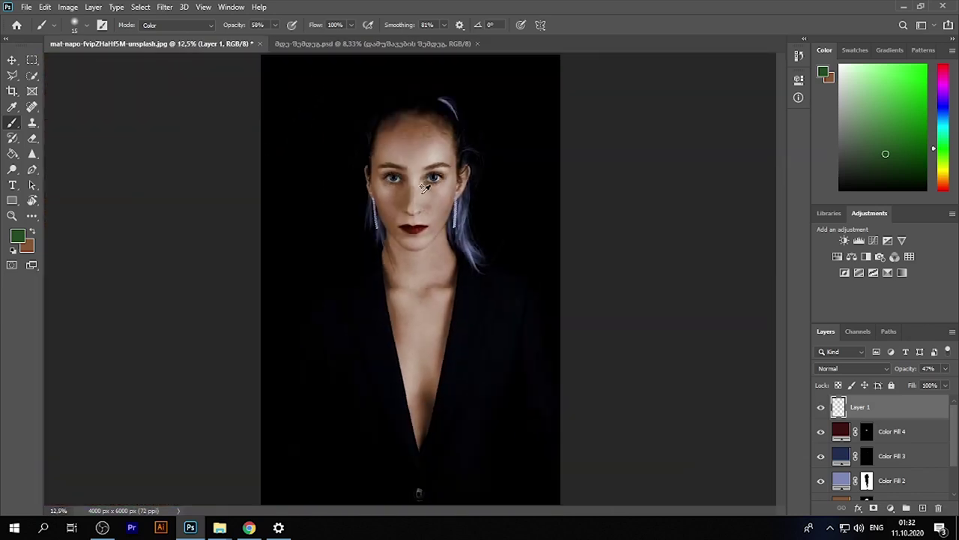
scroll(862, 480, down, 1)
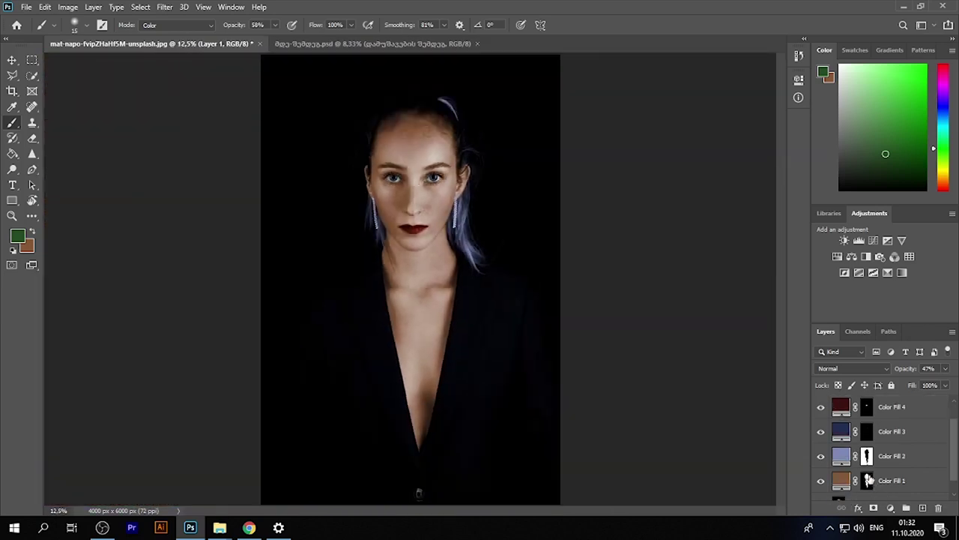
Step: Select Color Fill 1's mask and switch to the before/after comparison document
click(869, 483)
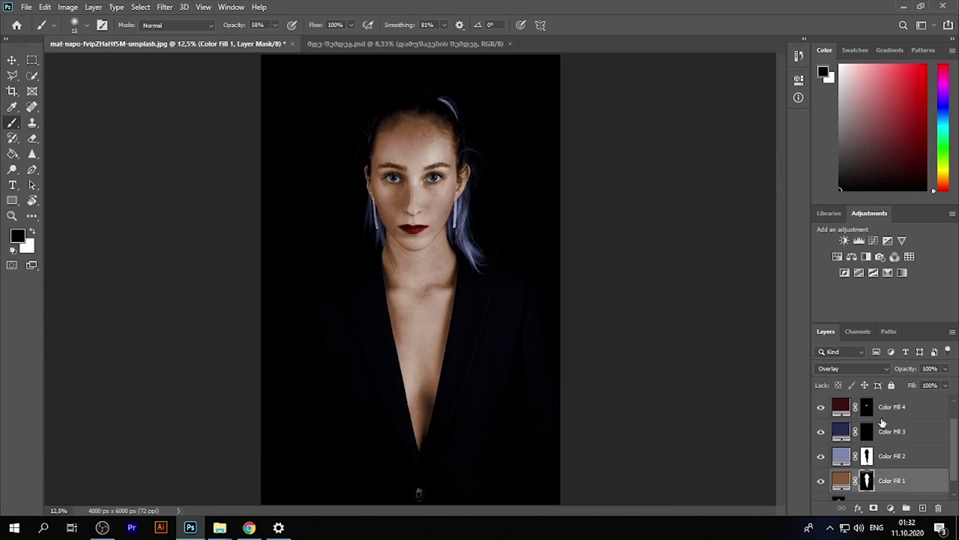
scroll(886, 425, up, 1)
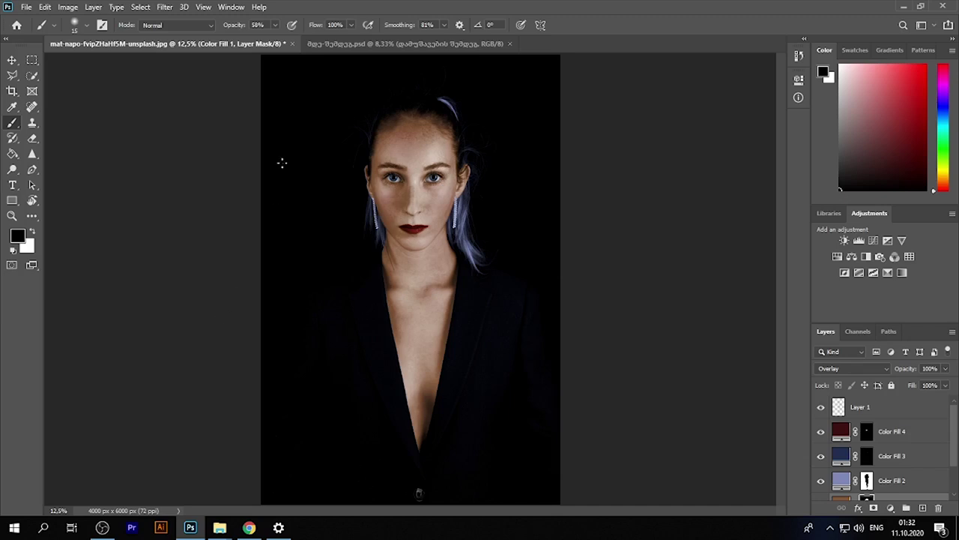
click(326, 45)
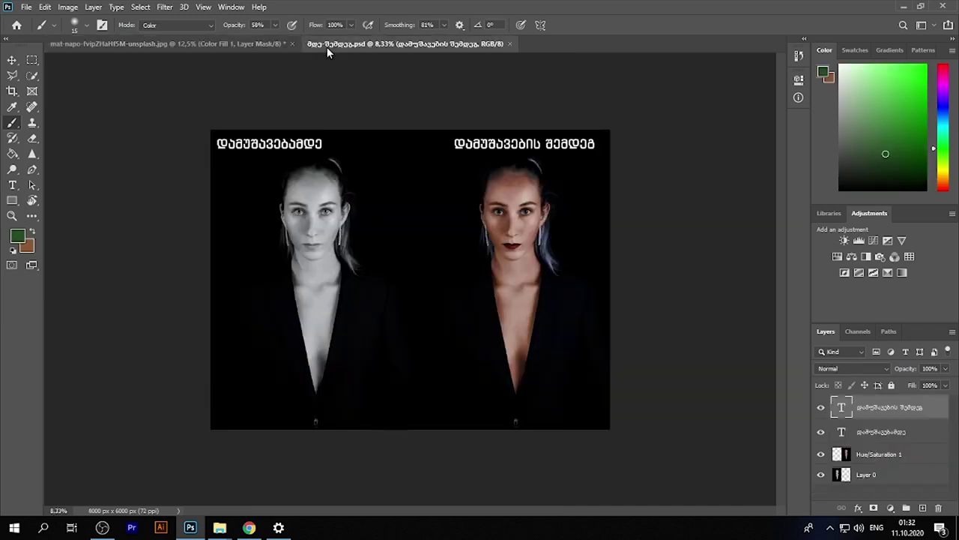
Step: Zoom in and out on the comparison, then return to the mat-napo jpg portrait
key(ctrl+plus)
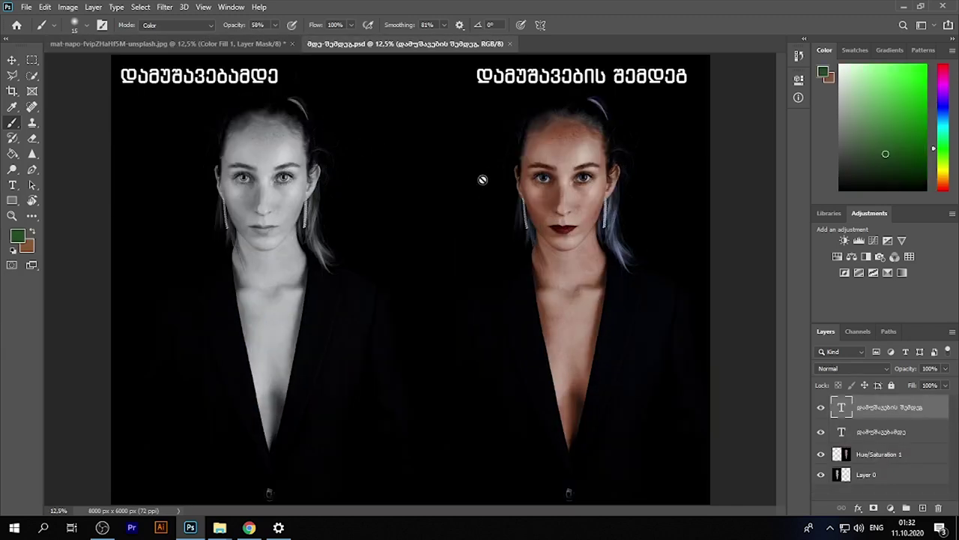
key(ctrl+minus)
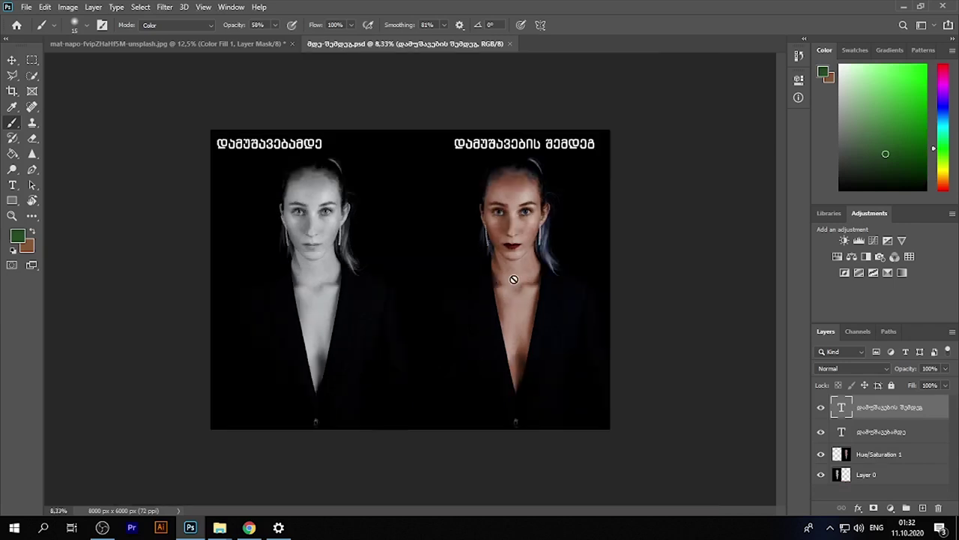
click(241, 43)
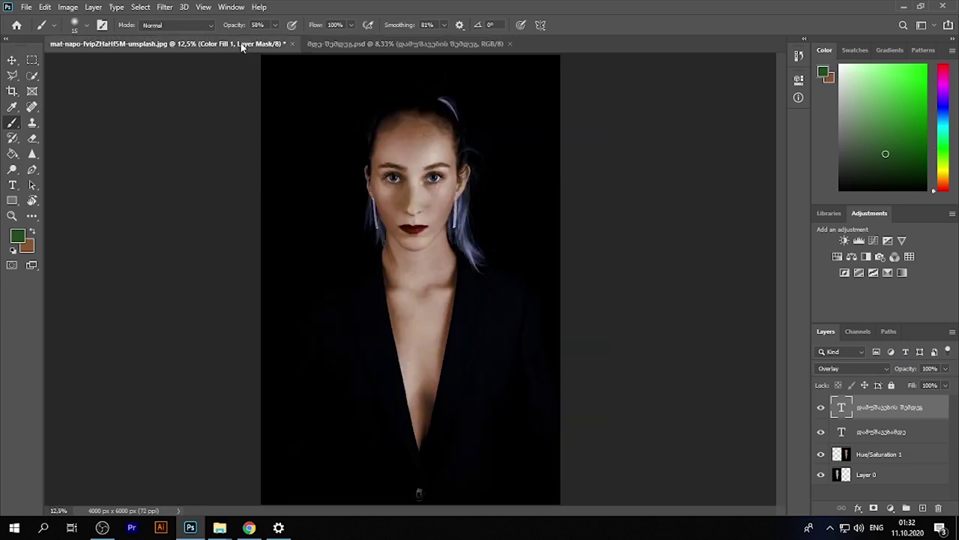
key(ctrl+minus)
key(ctrl+plus)
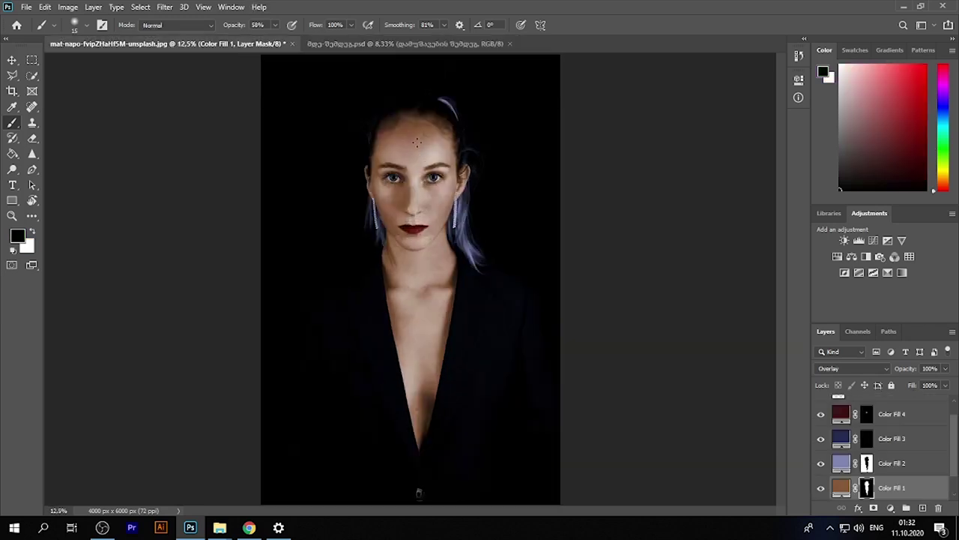
scroll(829, 455, up, 2)
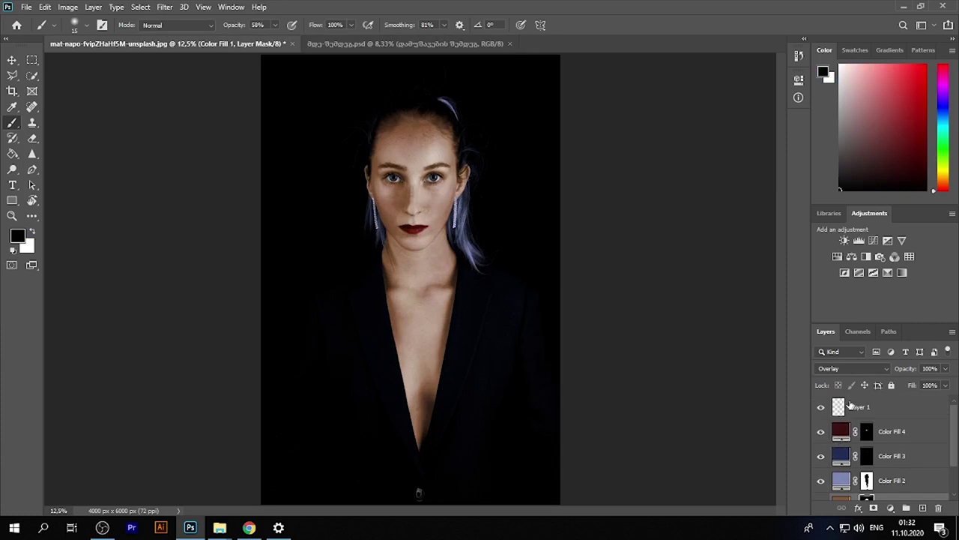
click(849, 409)
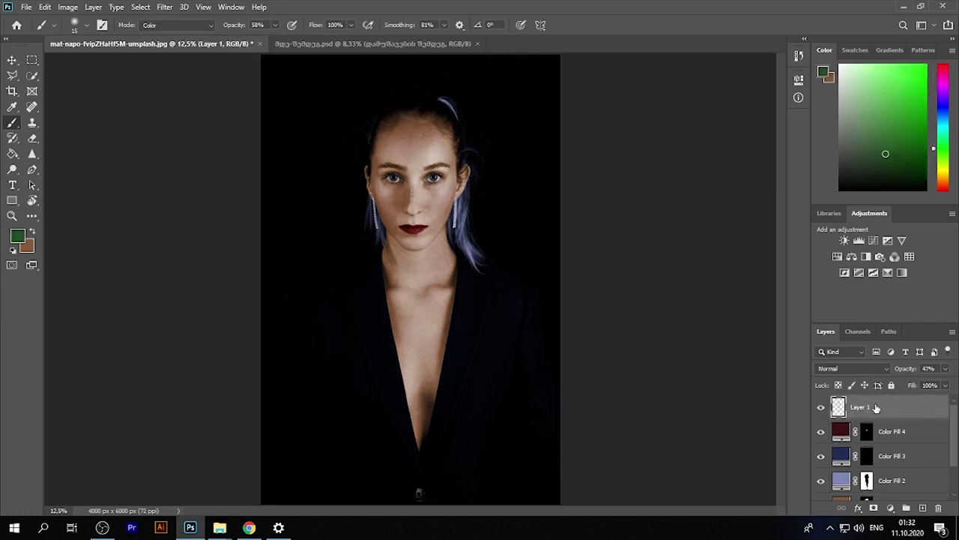
scroll(877, 420, down, 2)
alt+click(821, 489)
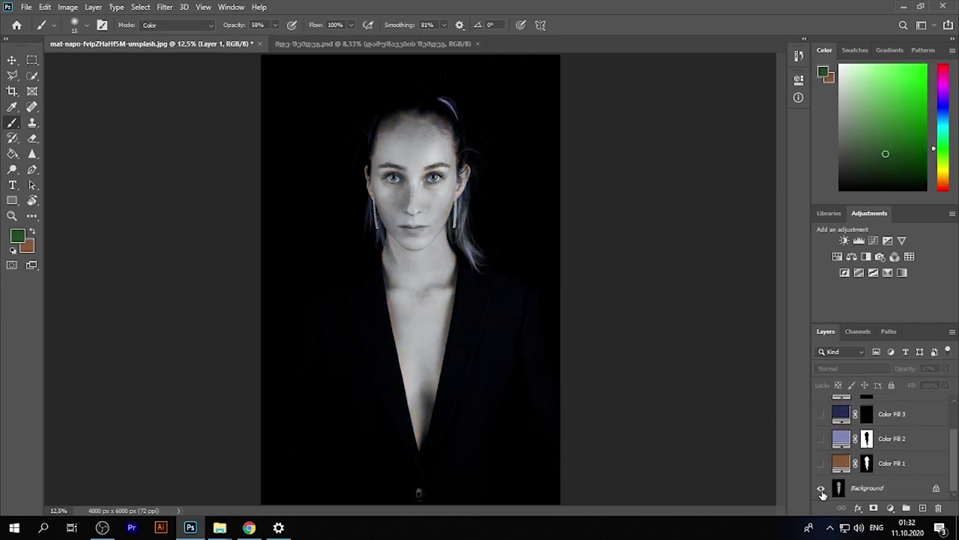
alt+click(821, 489)
alt+click(820, 489)
alt+click(821, 488)
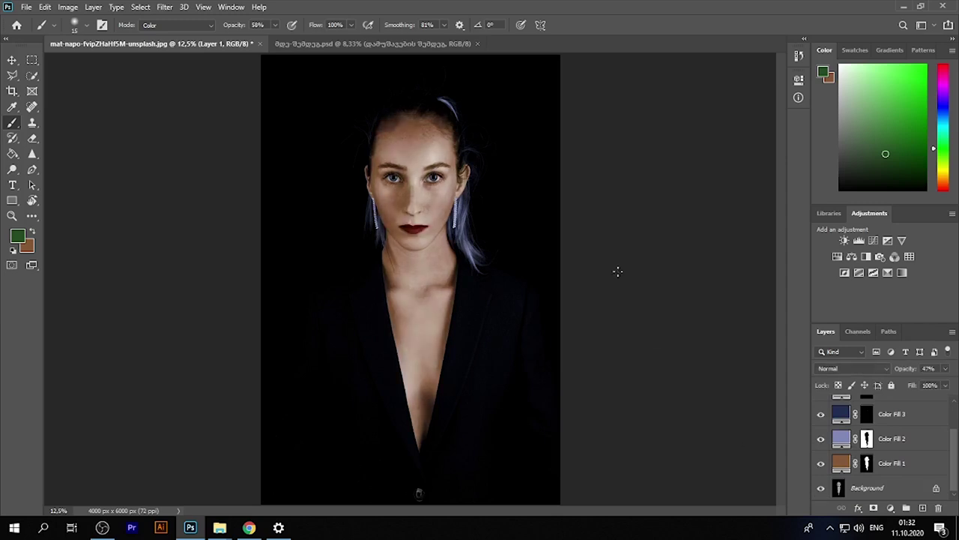
scroll(396, 106, up, 2)
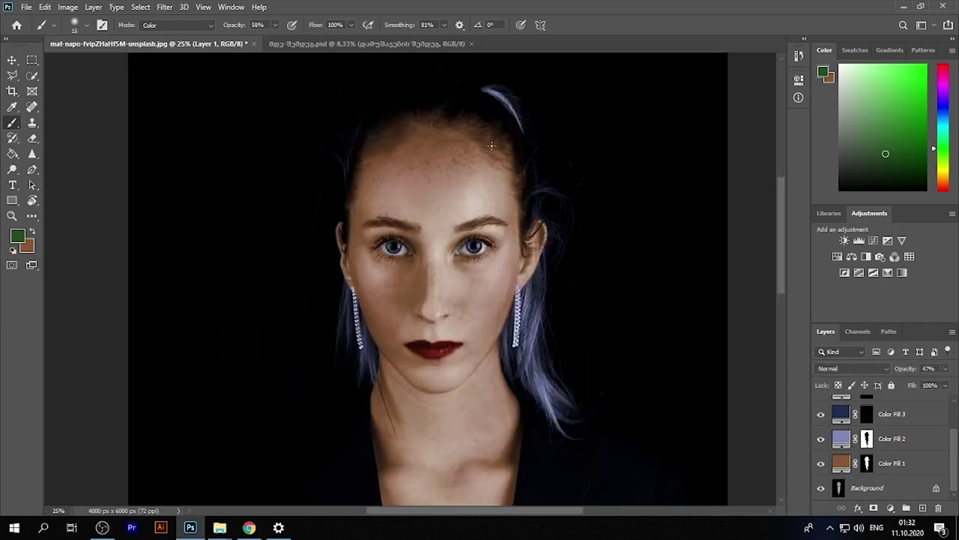
scroll(488, 140, down, 2)
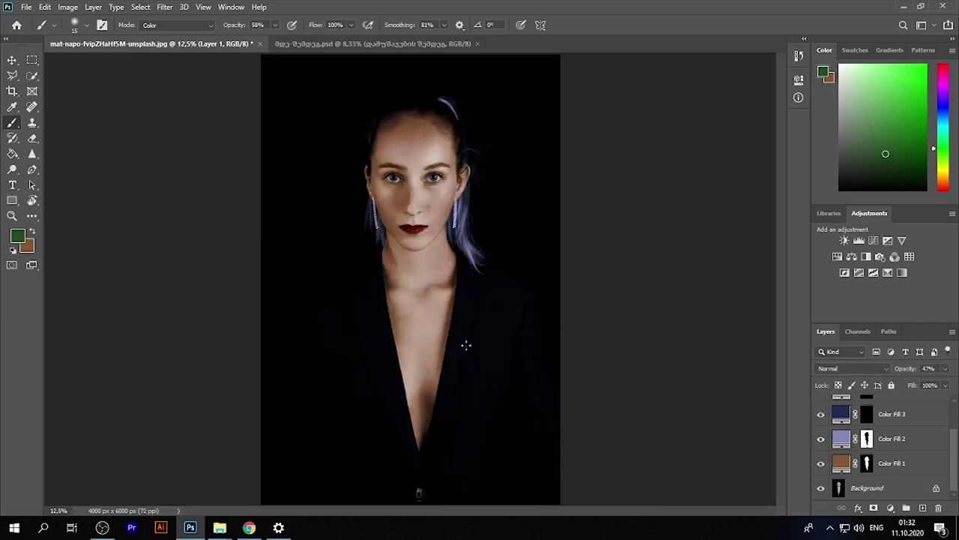